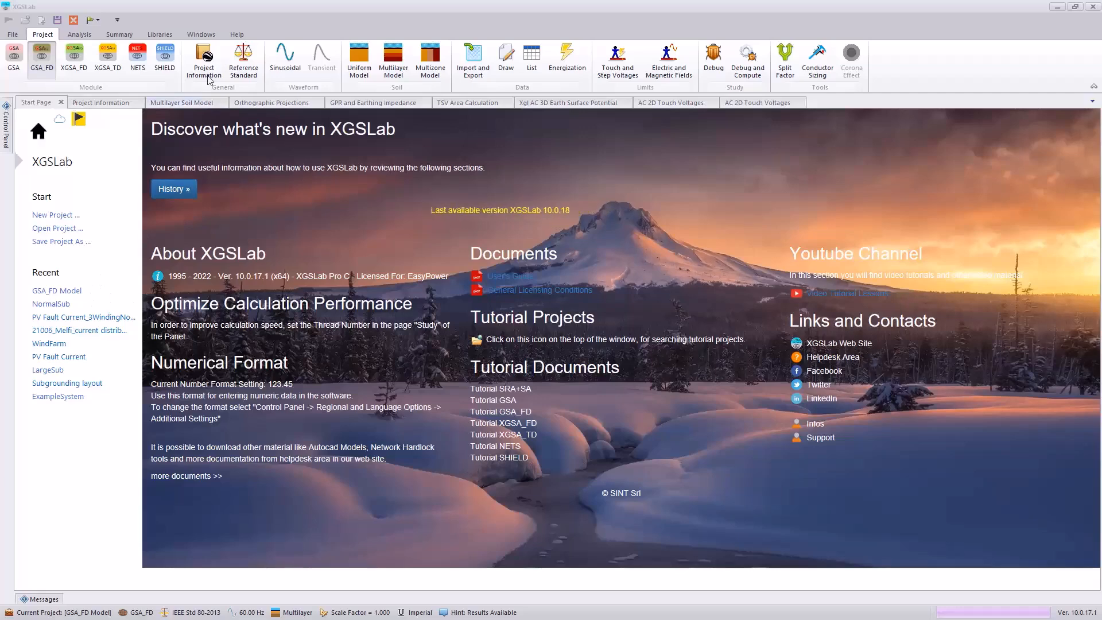
Step: Open the project information and show its general details, including name, description, code and date
{"action": "left_click", "coordinate": [194, 75]}
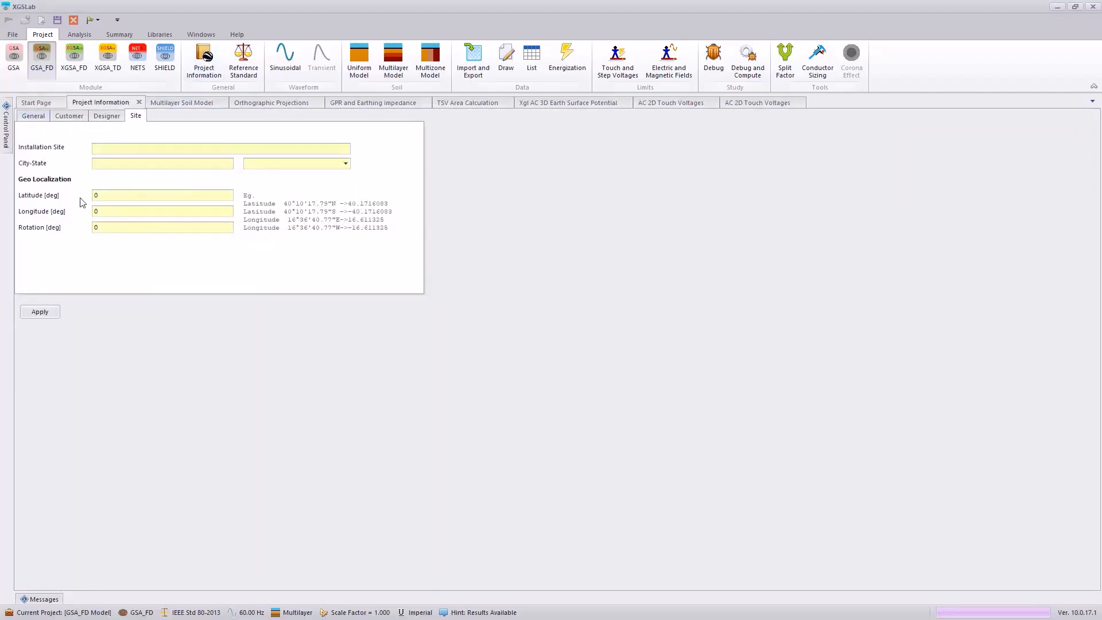
{"action": "left_click", "coordinate": [31, 117]}
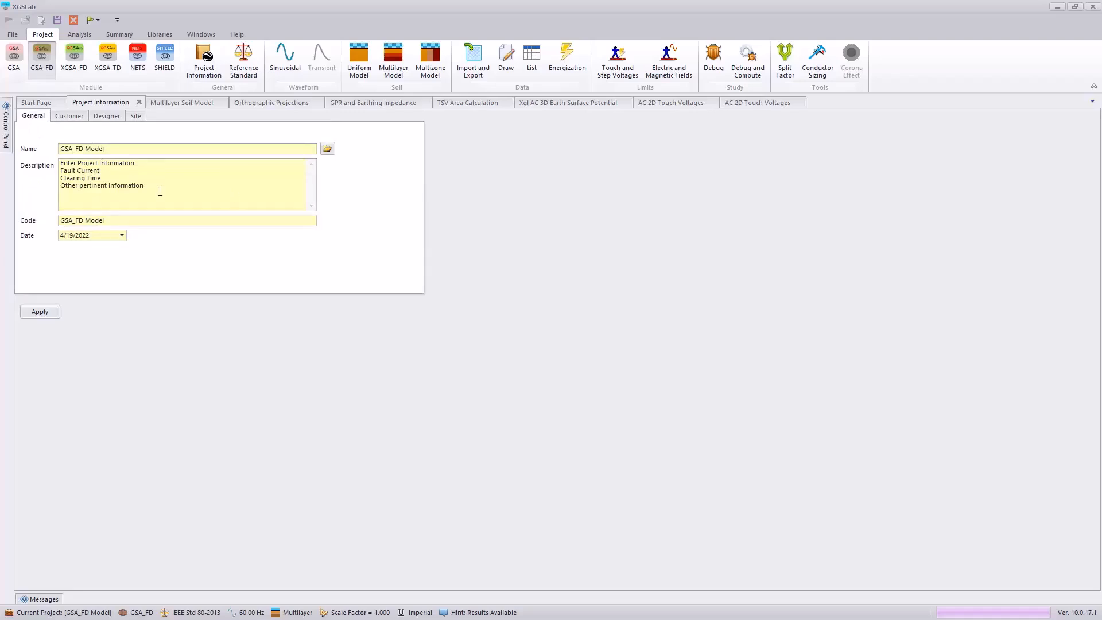
Step: Set the touch and step voltage reference standard to IEEE Std 80-2013 and show the sinusoidal waveform settings
{"action": "left_click", "coordinate": [244, 71]}
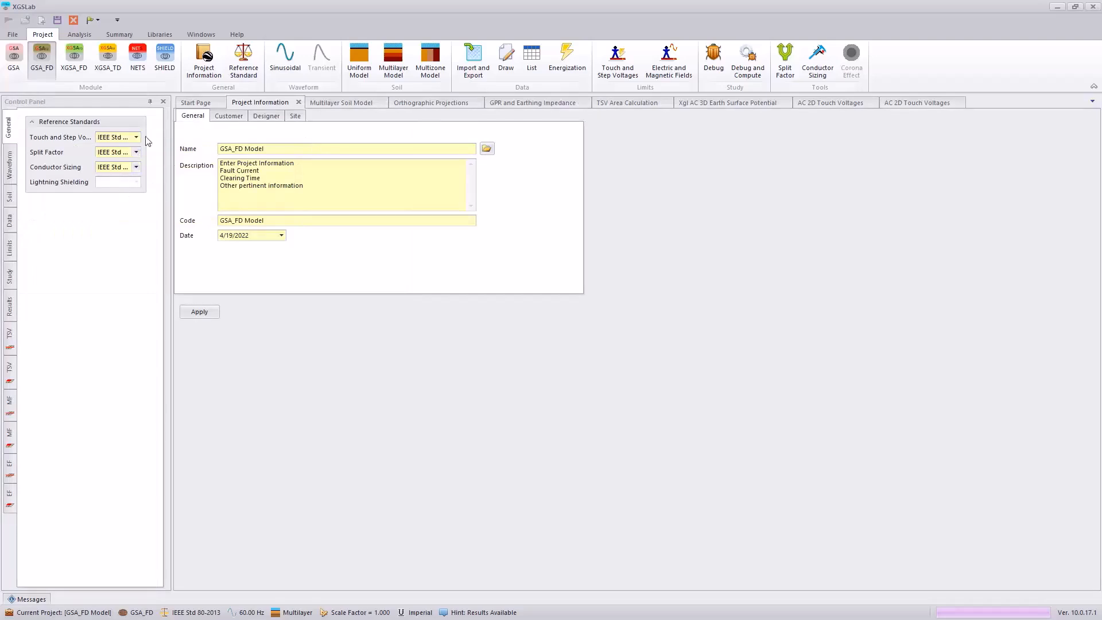
{"action": "left_click", "coordinate": [136, 137]}
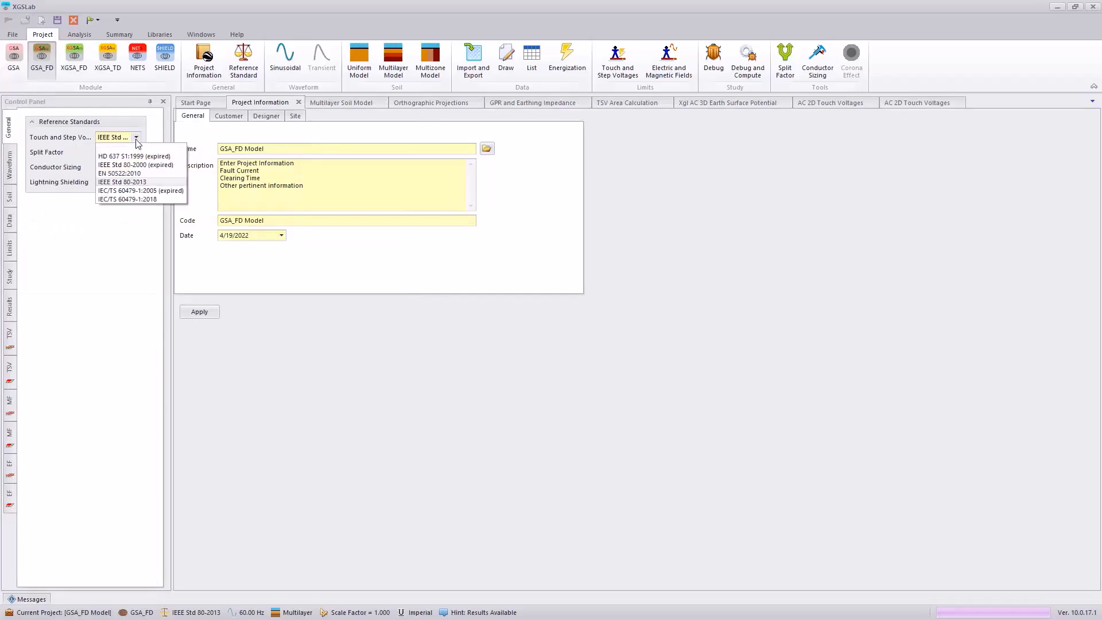
{"action": "left_click", "coordinate": [123, 182]}
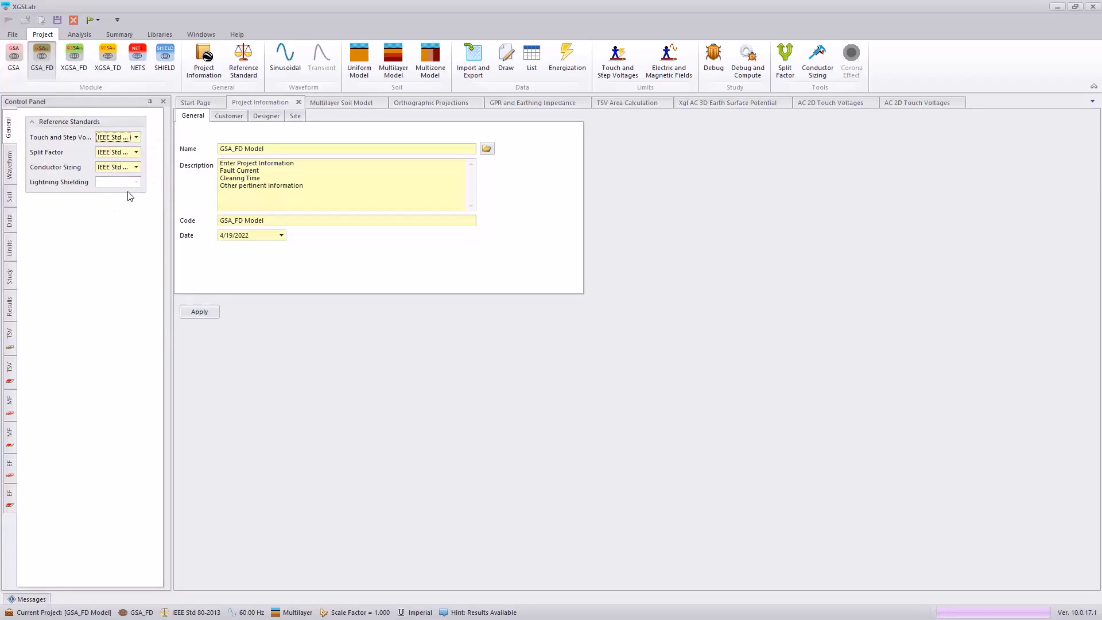
{"action": "left_click", "coordinate": [285, 56]}
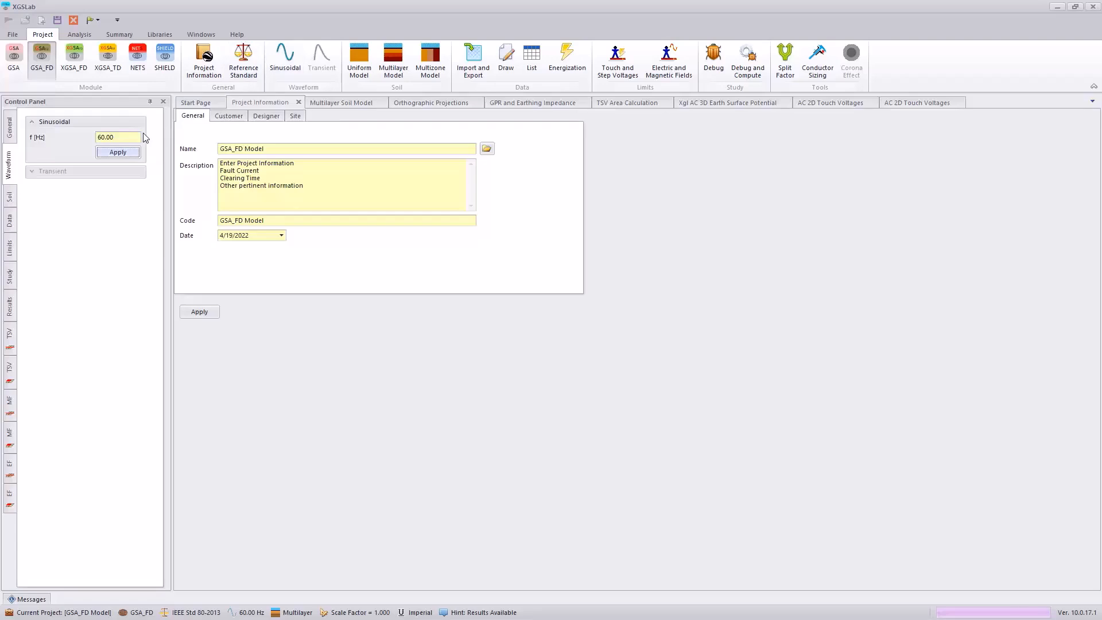
Step: Review the multilayer soil model through its SRA measurements, the four-pin arrangement figure and the soil model plot
{"action": "left_click", "coordinate": [401, 57]}
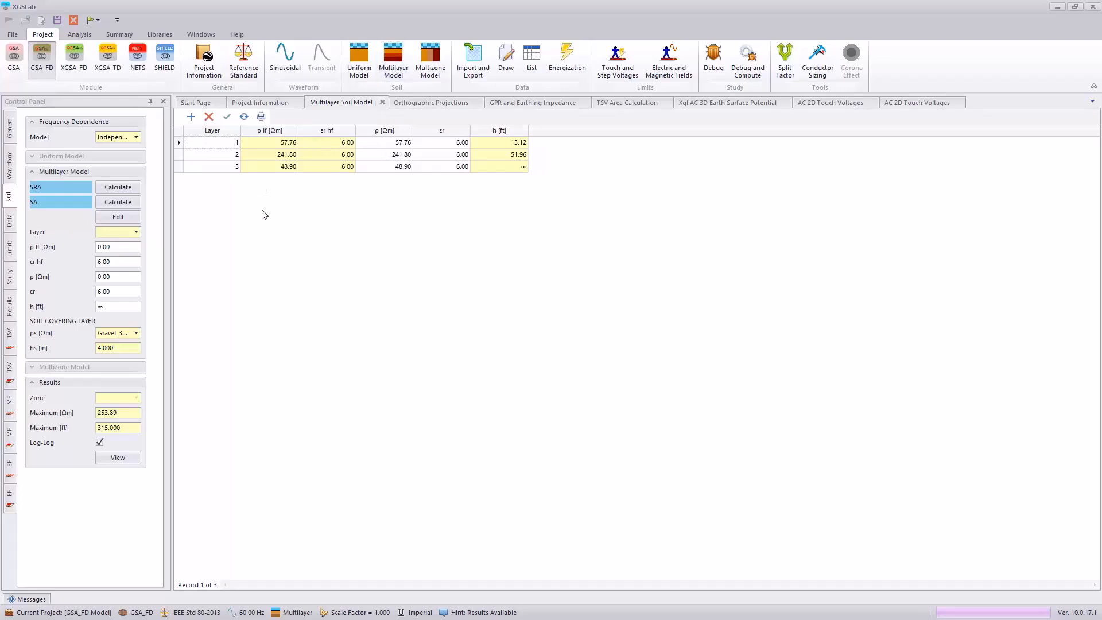
{"action": "left_click", "coordinate": [137, 189]}
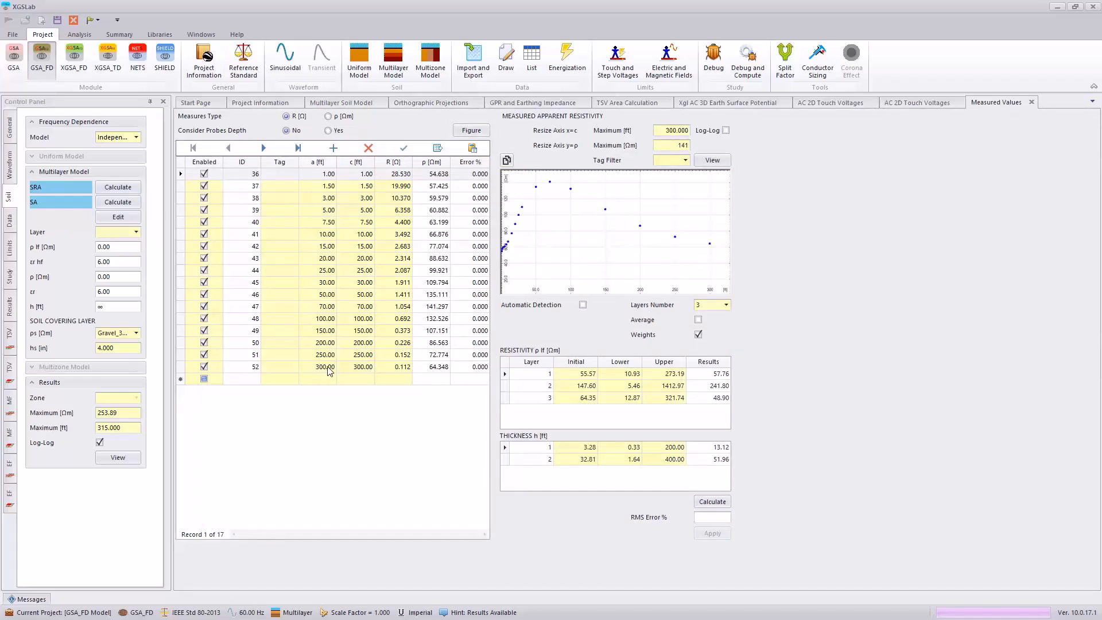
{"action": "left_click", "coordinate": [471, 131]}
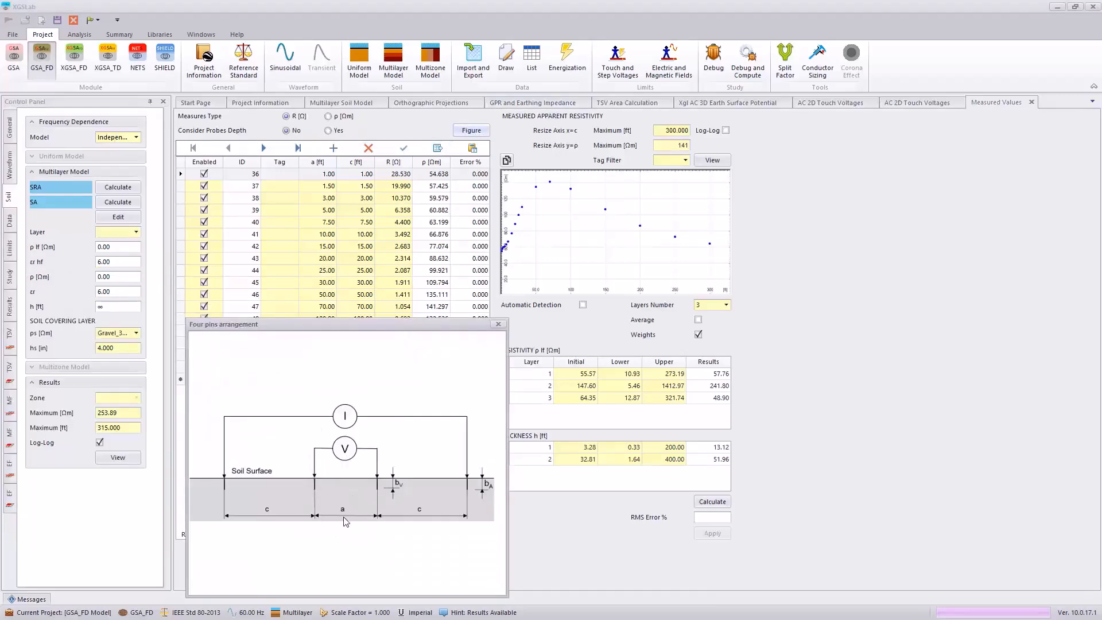
{"action": "left_click", "coordinate": [499, 324]}
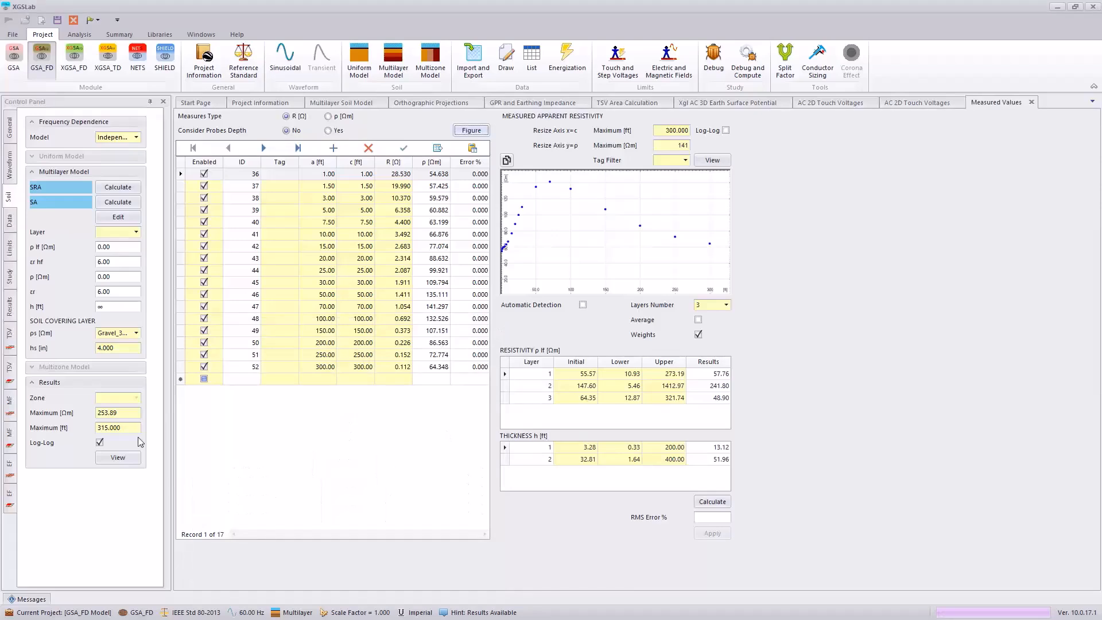
{"action": "left_click", "coordinate": [125, 457]}
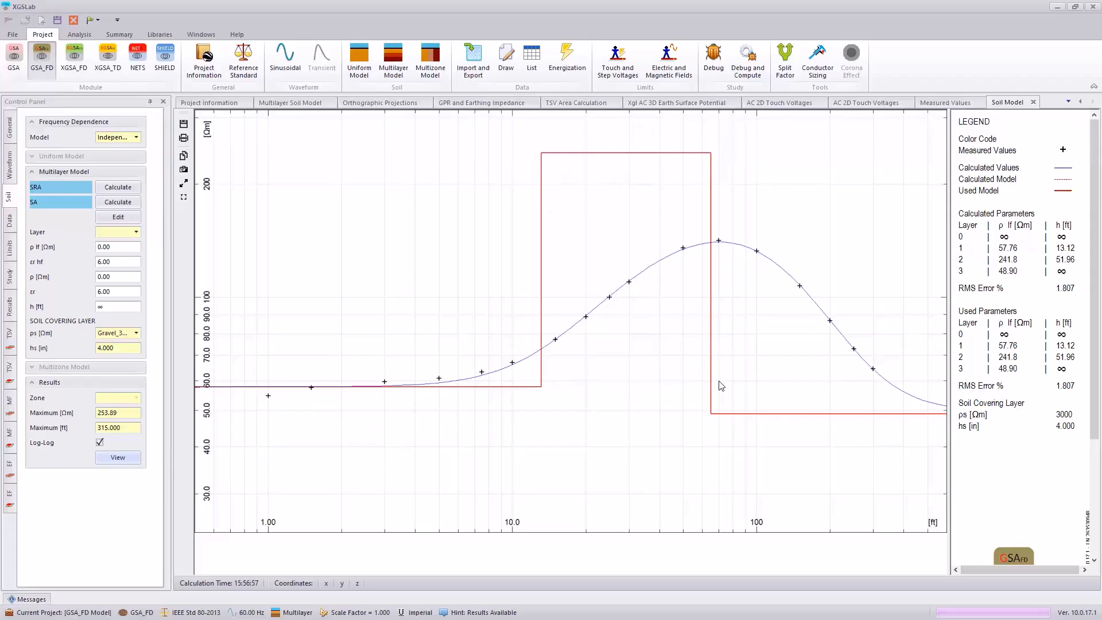
Step: Review the CAD layers in the import data and display the grounding grid layout in orthographic projection
{"action": "left_click", "coordinate": [466, 69]}
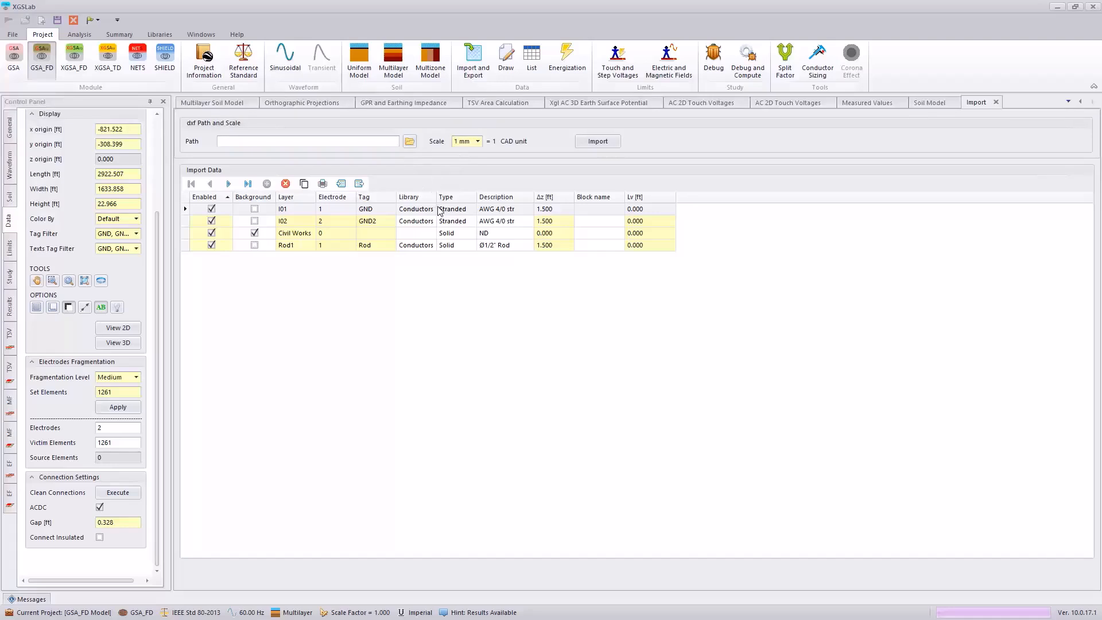
{"action": "left_click", "coordinate": [505, 59]}
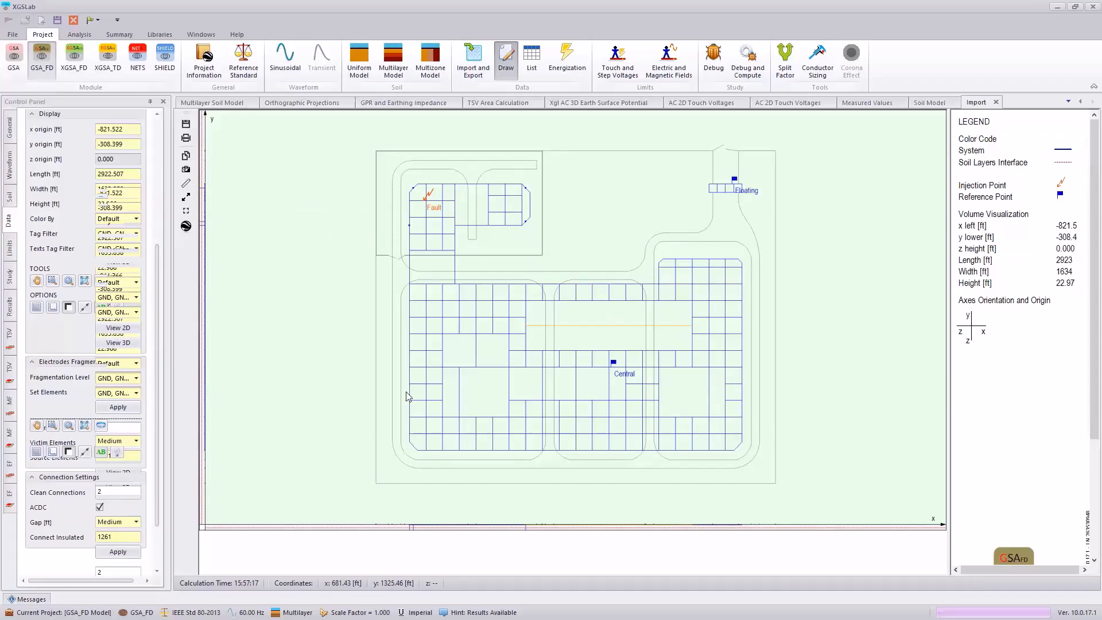
Step: Inspect the Victim parameters of the conductor at the Fault injection point in the Conductor Editor, and close the editor
{"action": "right_click", "coordinate": [420, 205]}
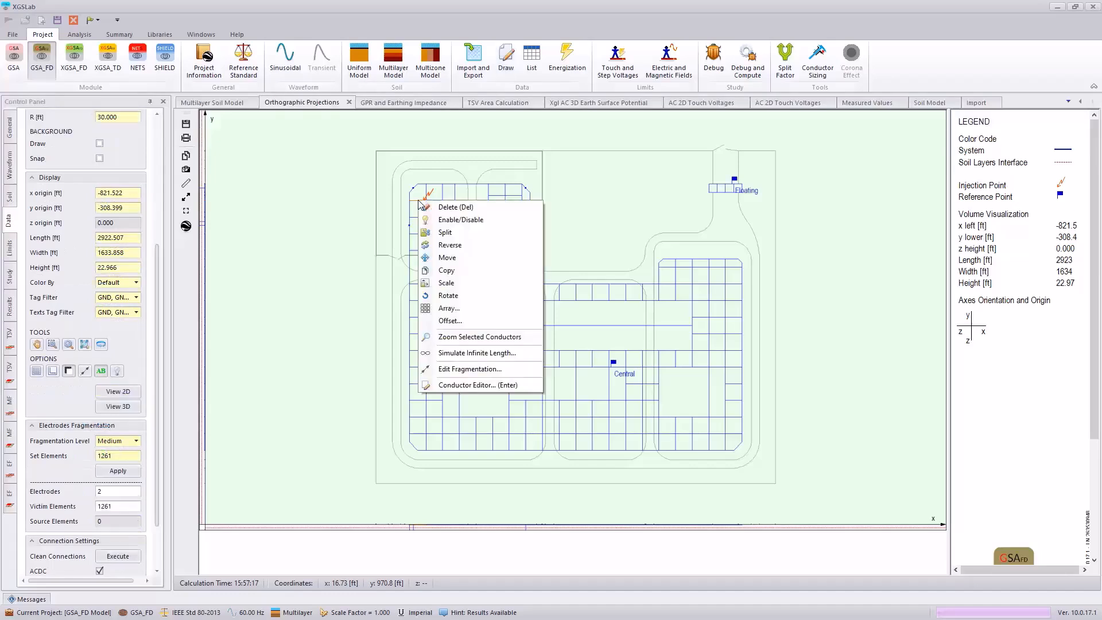
{"action": "left_click", "coordinate": [484, 385]}
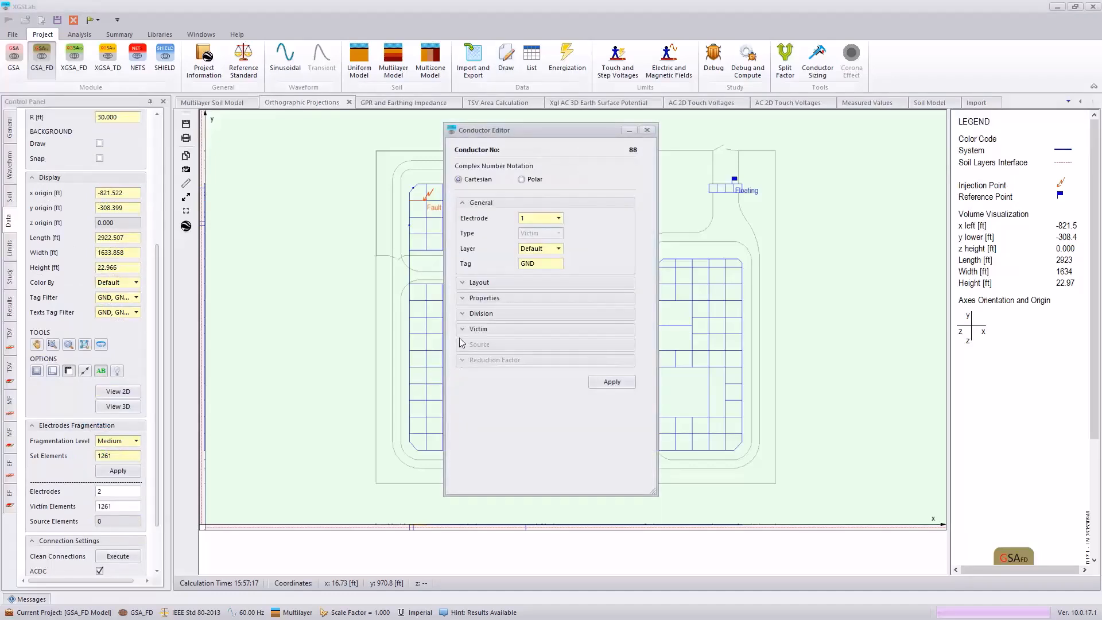
{"action": "left_click", "coordinate": [462, 330]}
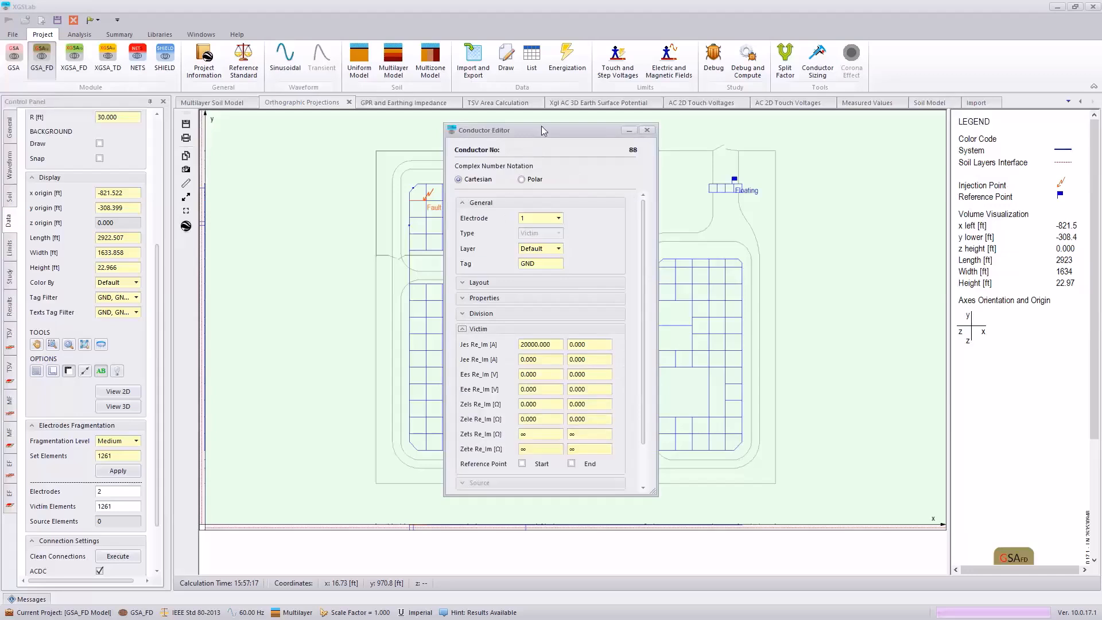
{"action": "left_click_drag", "start_coordinate": [542, 126], "coordinate": [564, 101]}
{"action": "scroll", "coordinate": [612, 298], "scroll_direction": "down", "scroll_amount": 2}
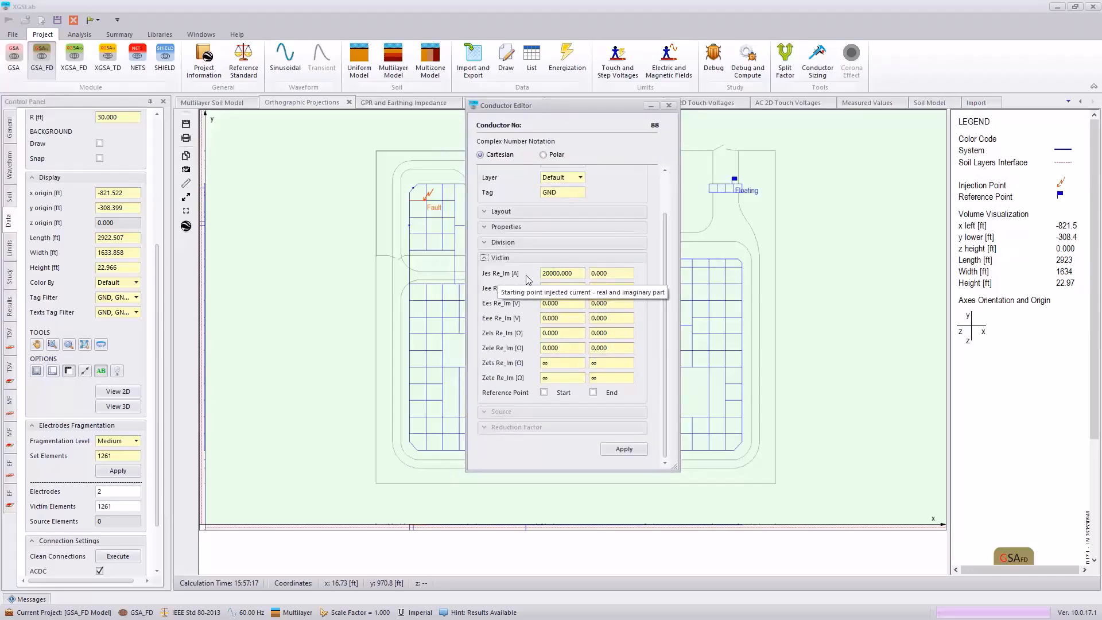
{"action": "left_click", "coordinate": [669, 106]}
Step: Show the GPR and earthing impedance results and the touch and step voltage calculation area
{"action": "left_click", "coordinate": [79, 34]}
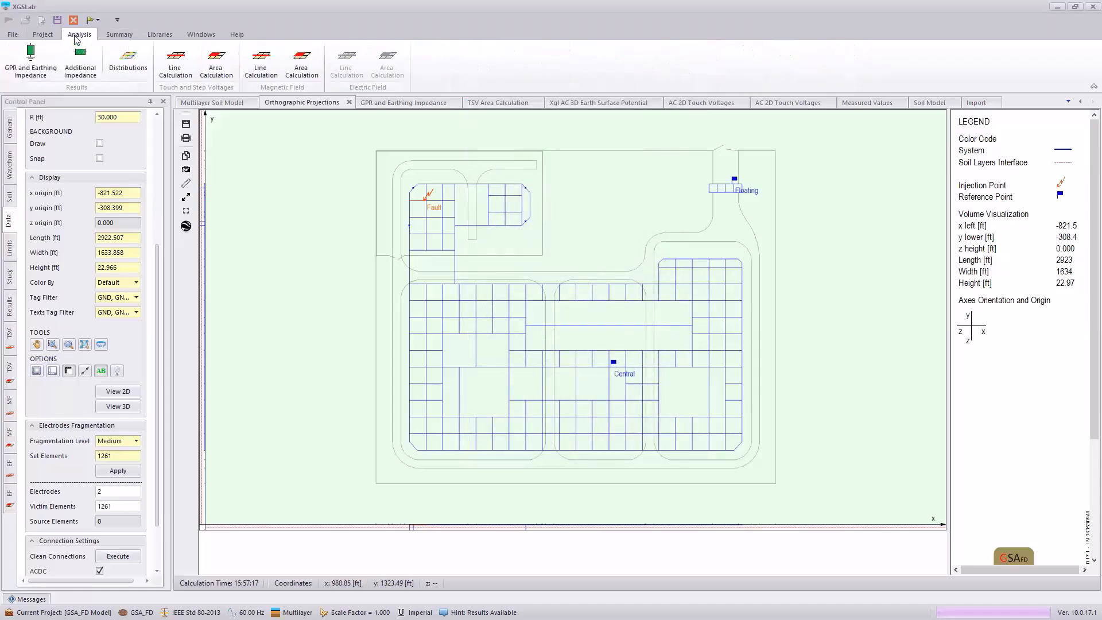
{"action": "left_click", "coordinate": [33, 62]}
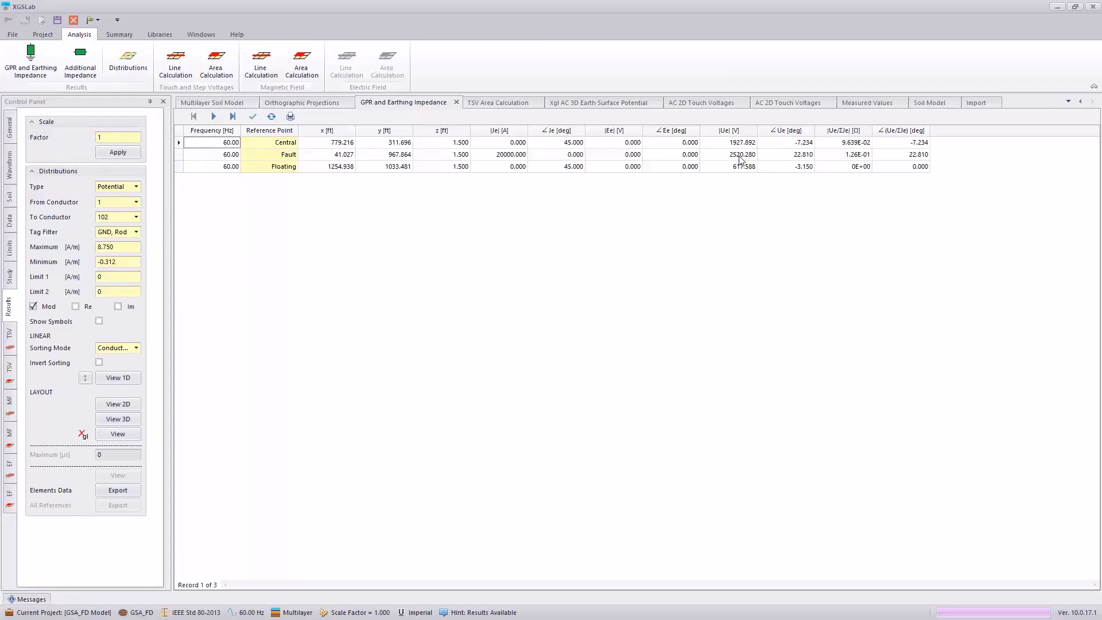
{"action": "left_click", "coordinate": [216, 70]}
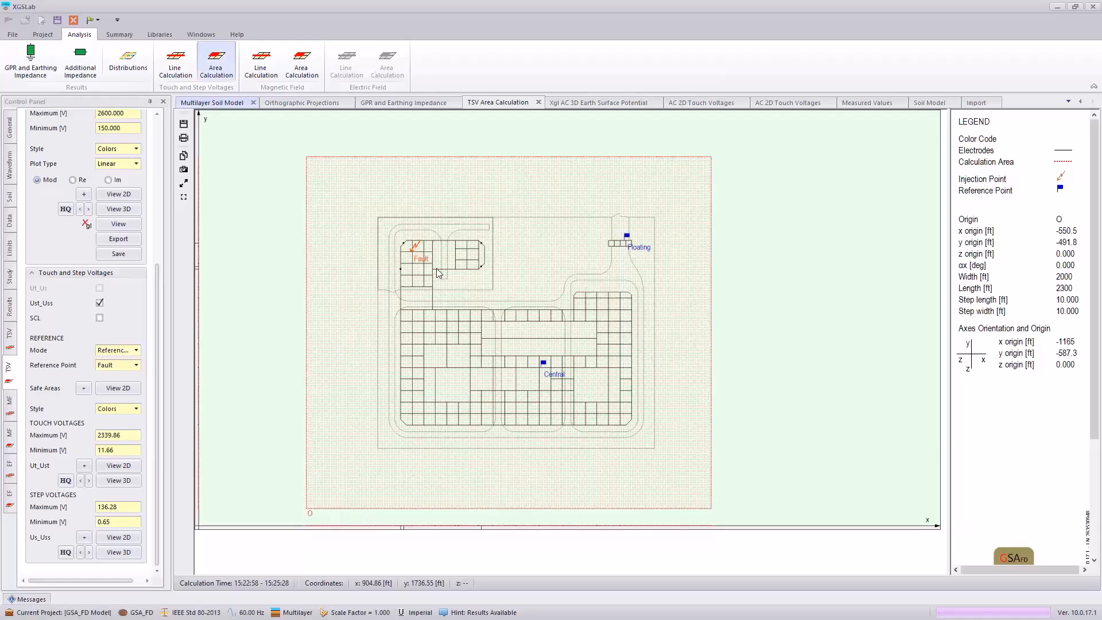
Step: View the 3D earth surface potential plot and compare the two AC 2D touch voltage plots
{"action": "left_click", "coordinate": [597, 102]}
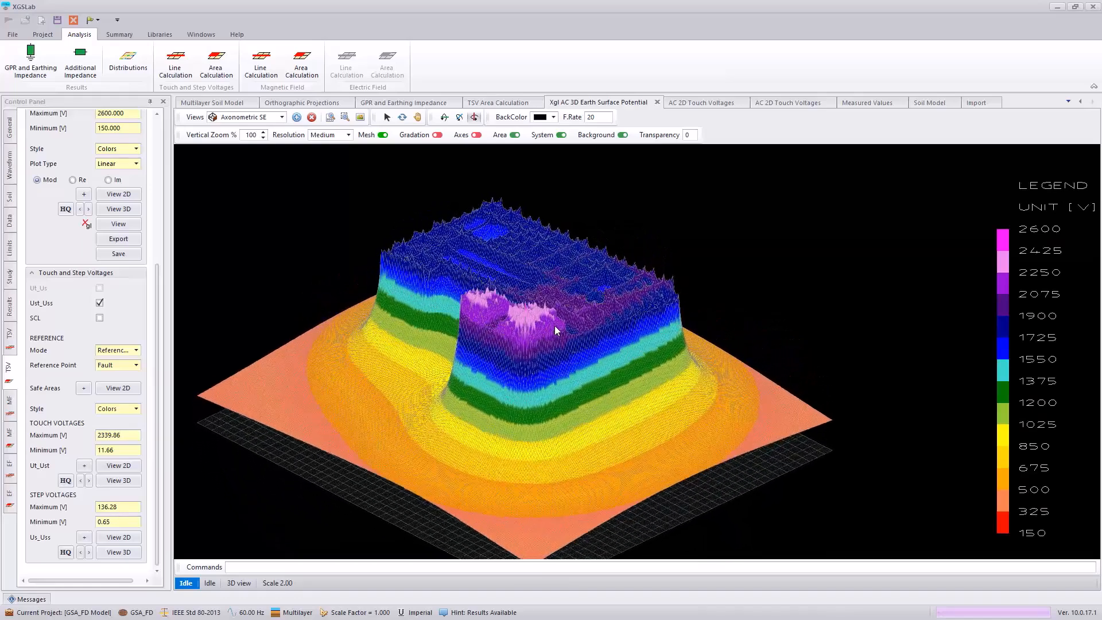
{"action": "left_click", "coordinate": [699, 104]}
{"action": "mouse_move", "coordinate": [701, 127]}
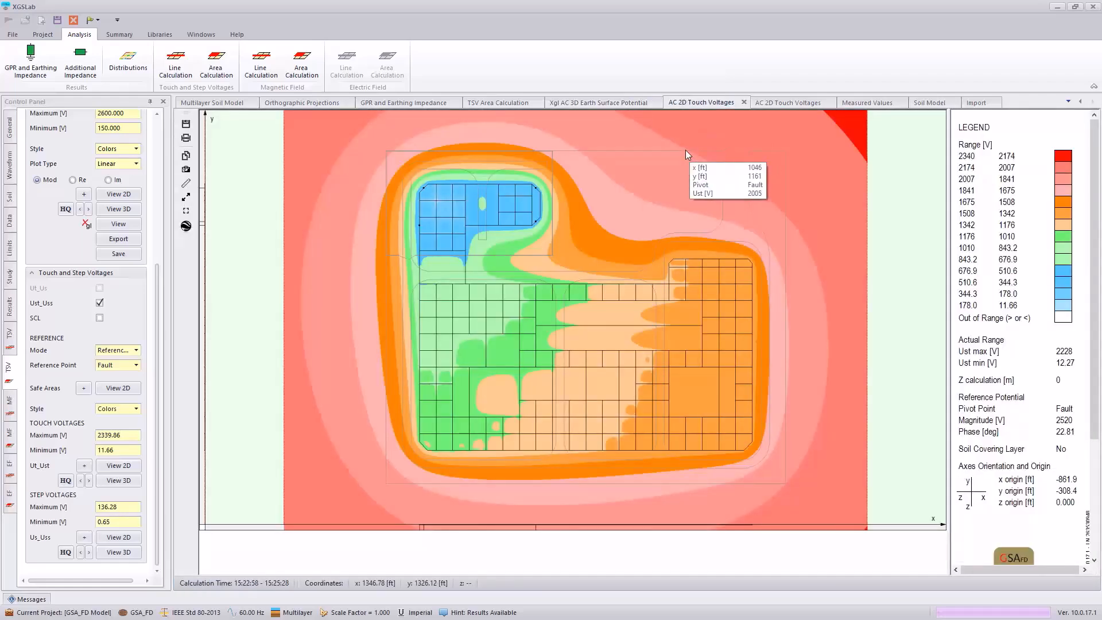
{"action": "left_click", "coordinate": [781, 102]}
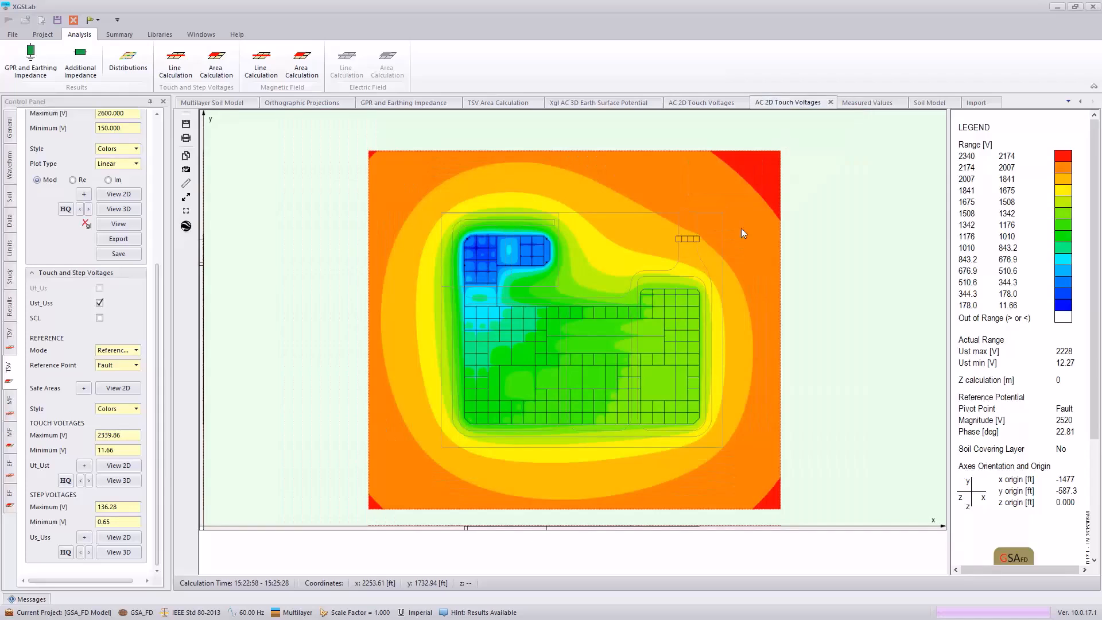
{"action": "mouse_move", "coordinate": [608, 320]}
Step: Generate the project report with all sections included and browse through its pages
{"action": "left_click", "coordinate": [119, 34]}
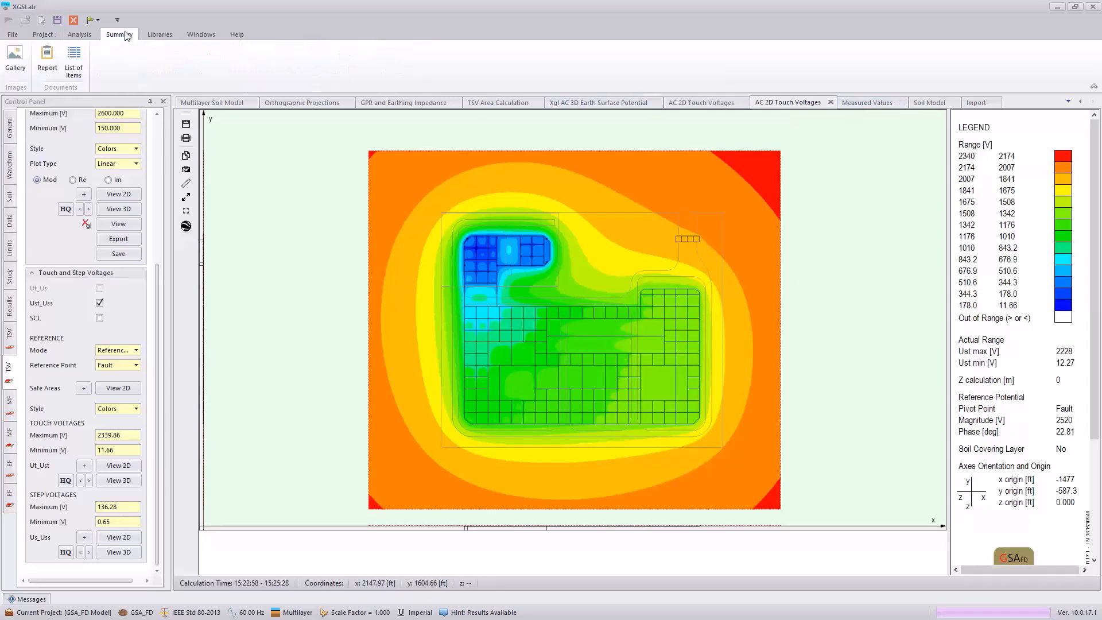
{"action": "left_click", "coordinate": [43, 63]}
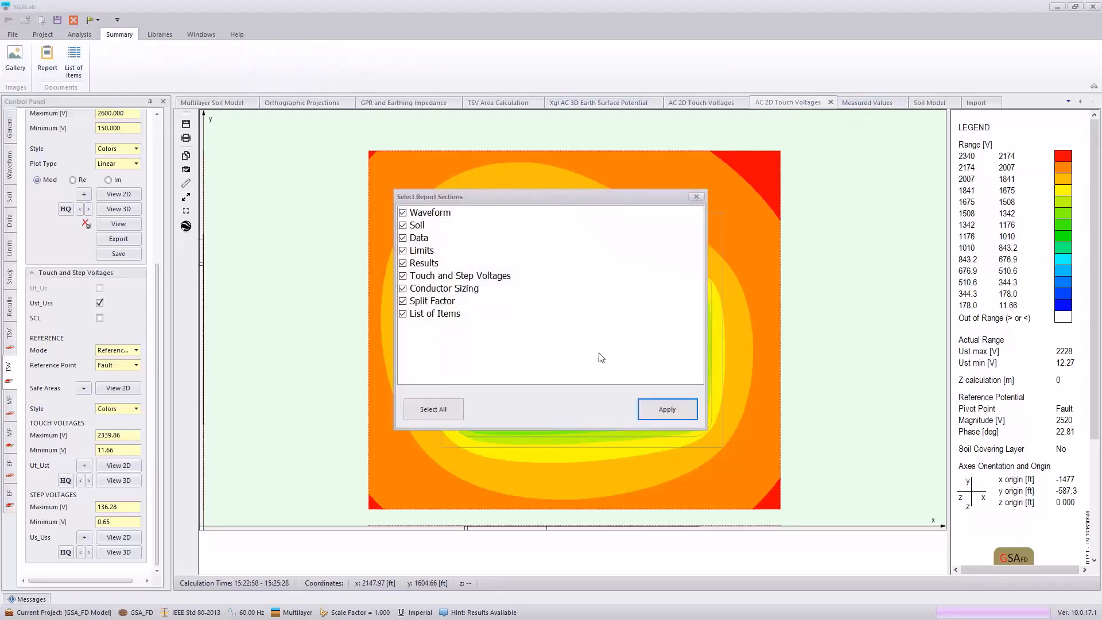
{"action": "left_click", "coordinate": [660, 413]}
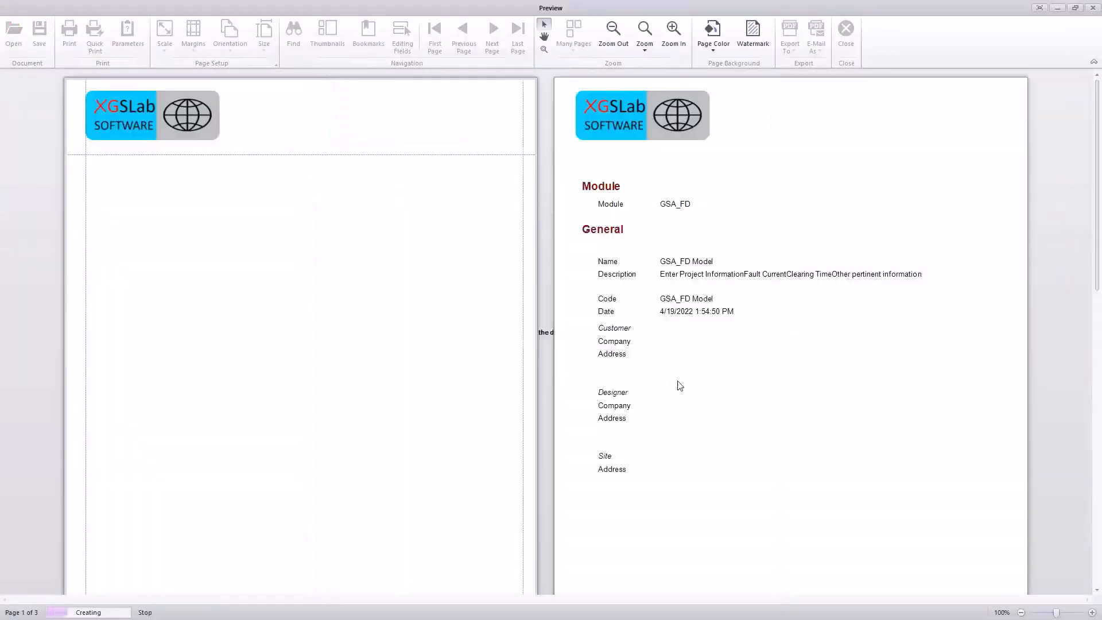
{"action": "scroll", "coordinate": [648, 478], "scroll_direction": "down", "scroll_amount": 10}
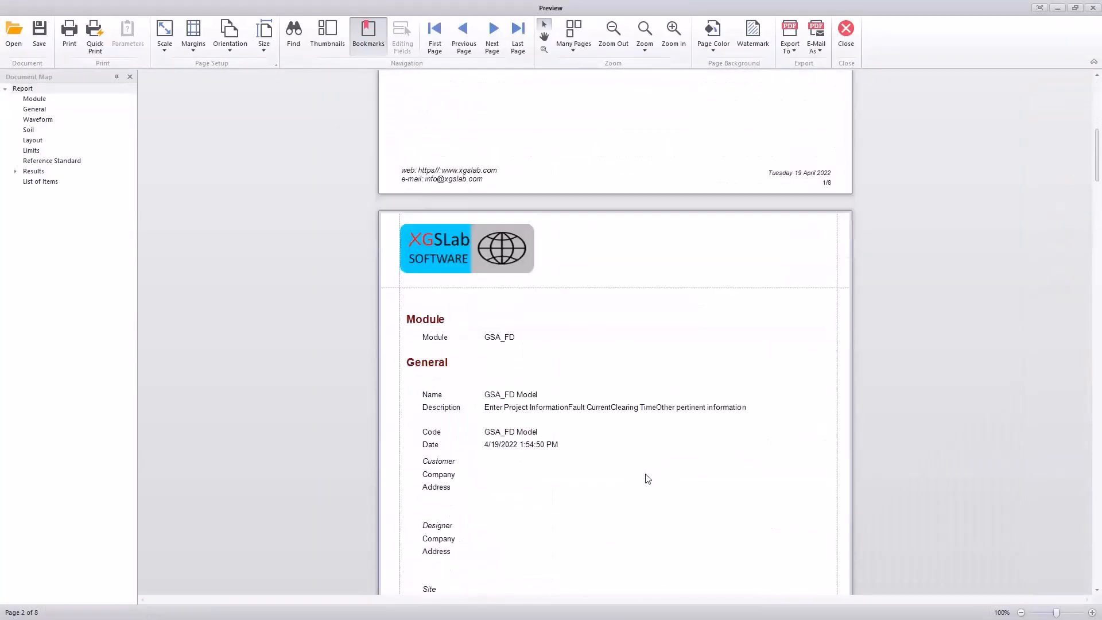
{"action": "scroll", "coordinate": [647, 478], "scroll_direction": "down", "scroll_amount": 5}
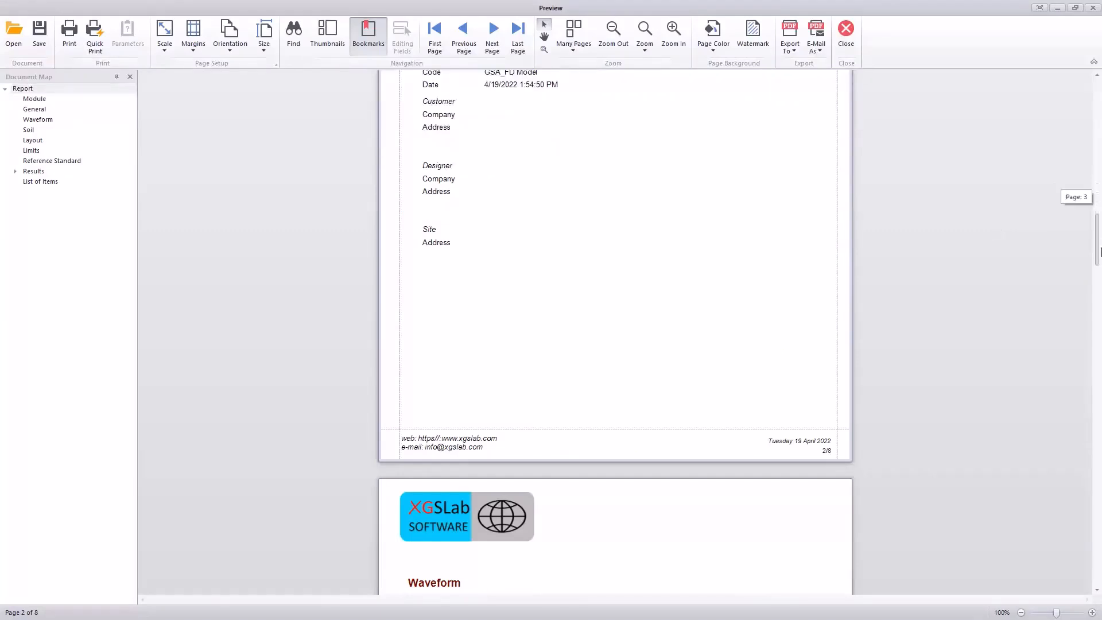
{"action": "scroll", "coordinate": [1012, 387], "scroll_direction": "down", "scroll_amount": 16}
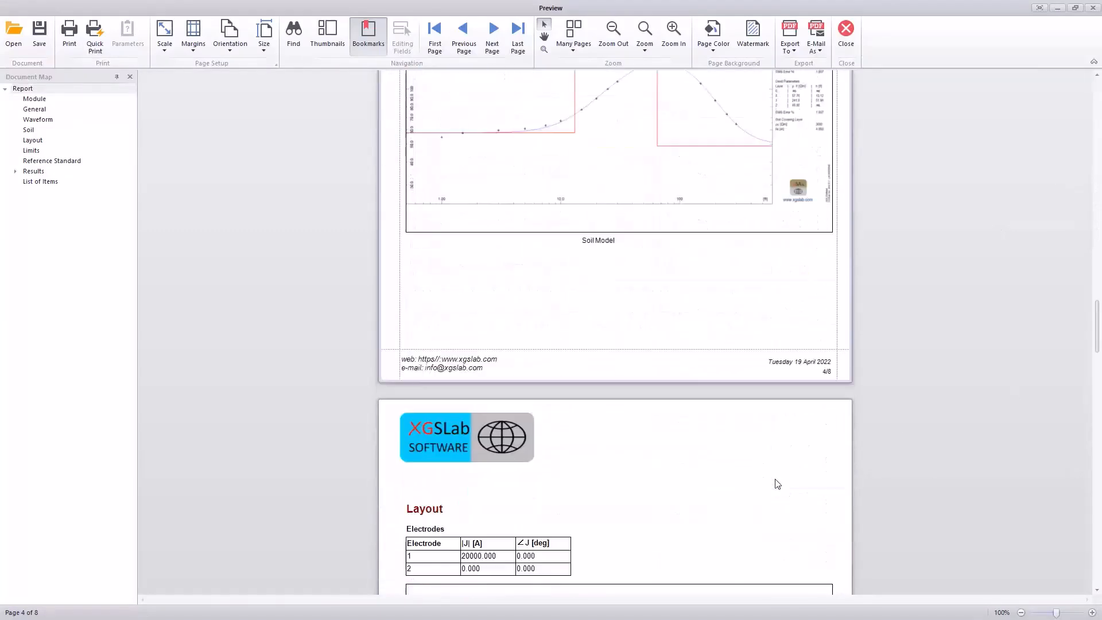
{"action": "scroll", "coordinate": [777, 484], "scroll_direction": "down", "scroll_amount": 3}
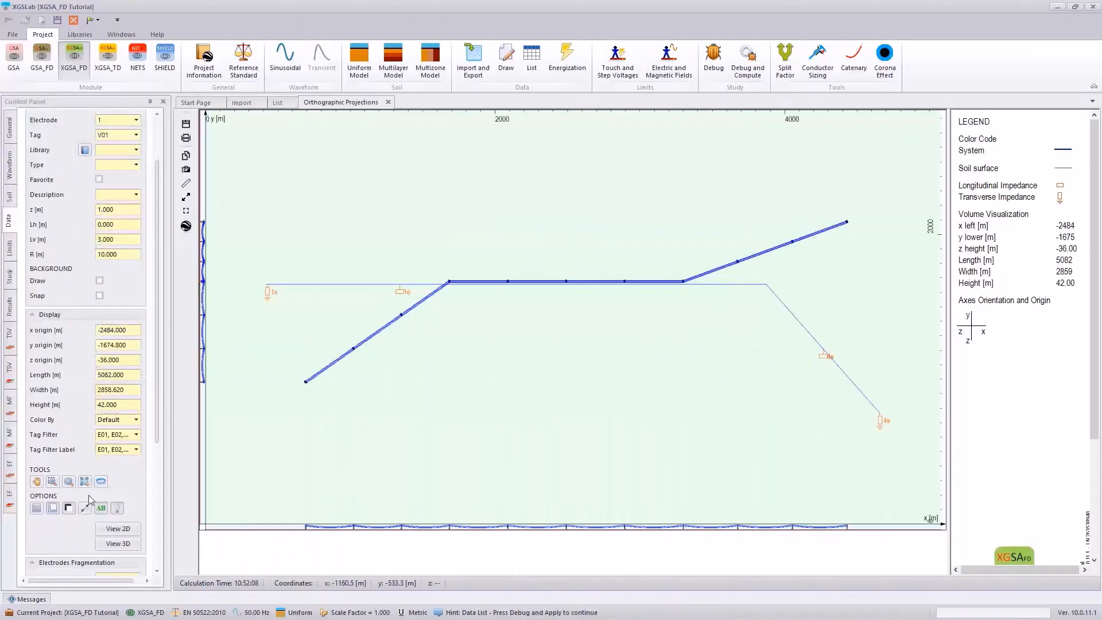
Step: Inspect the source parameters of the conductor running parallel to the overhead line in Polar notation, and close the Conductor Editor
{"action": "left_click", "coordinate": [52, 482]}
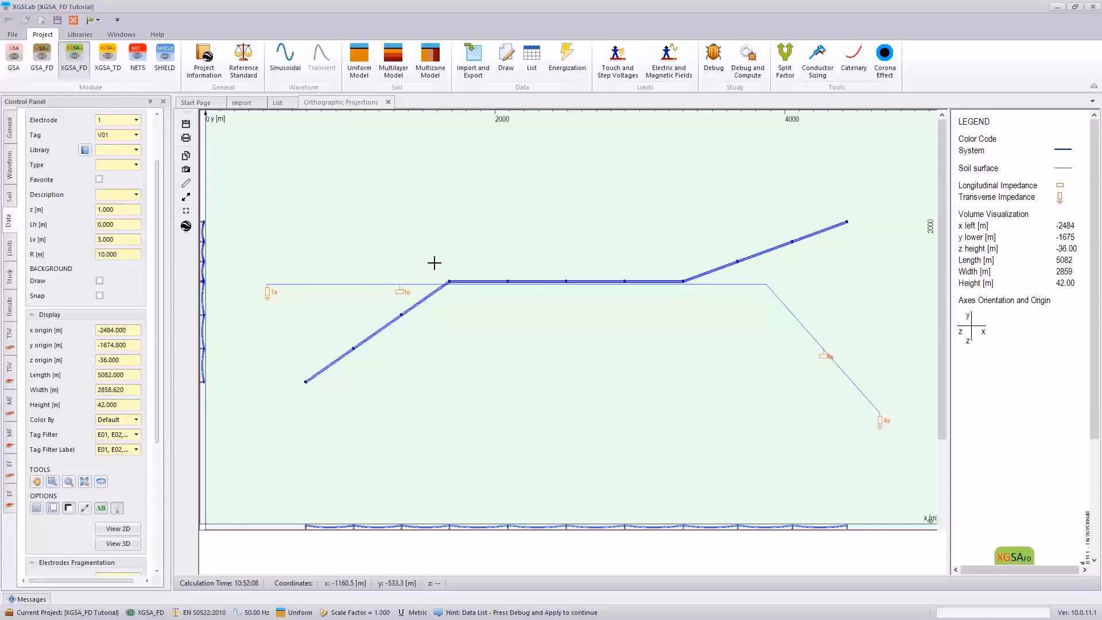
{"action": "left_click_drag", "start_coordinate": [506, 288], "coordinate": [509, 295]}
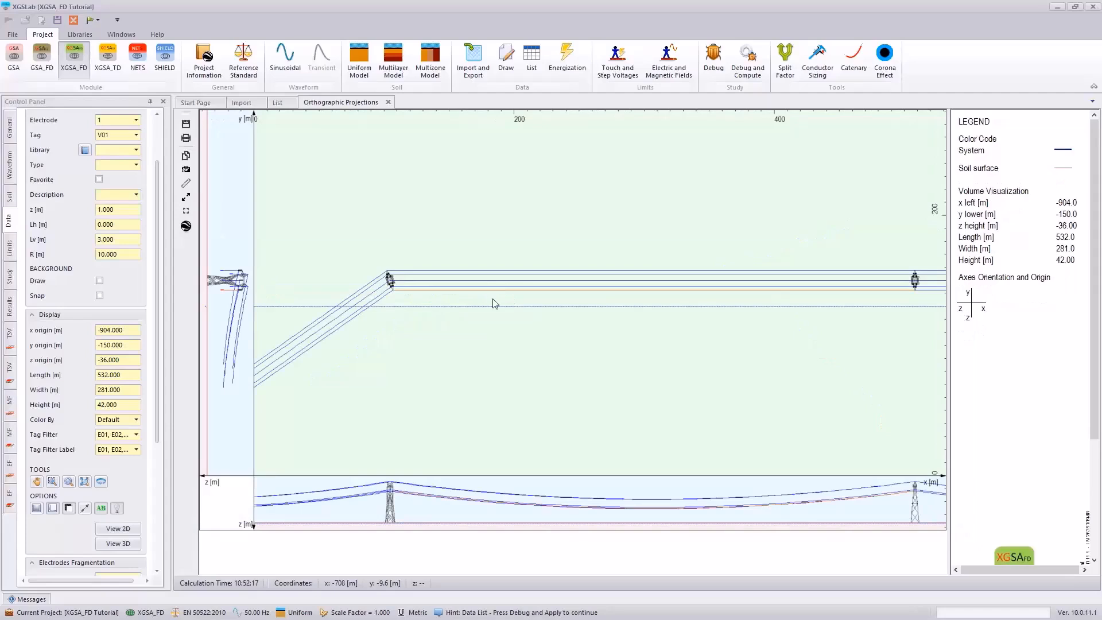
{"action": "right_click", "coordinate": [493, 303]}
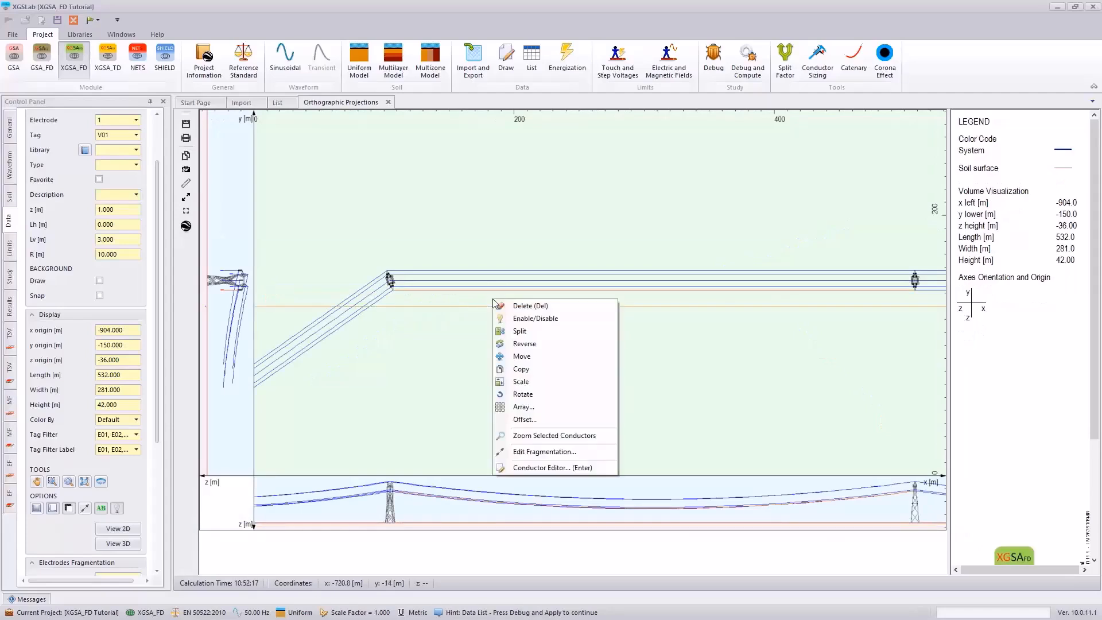
{"action": "left_click", "coordinate": [548, 471]}
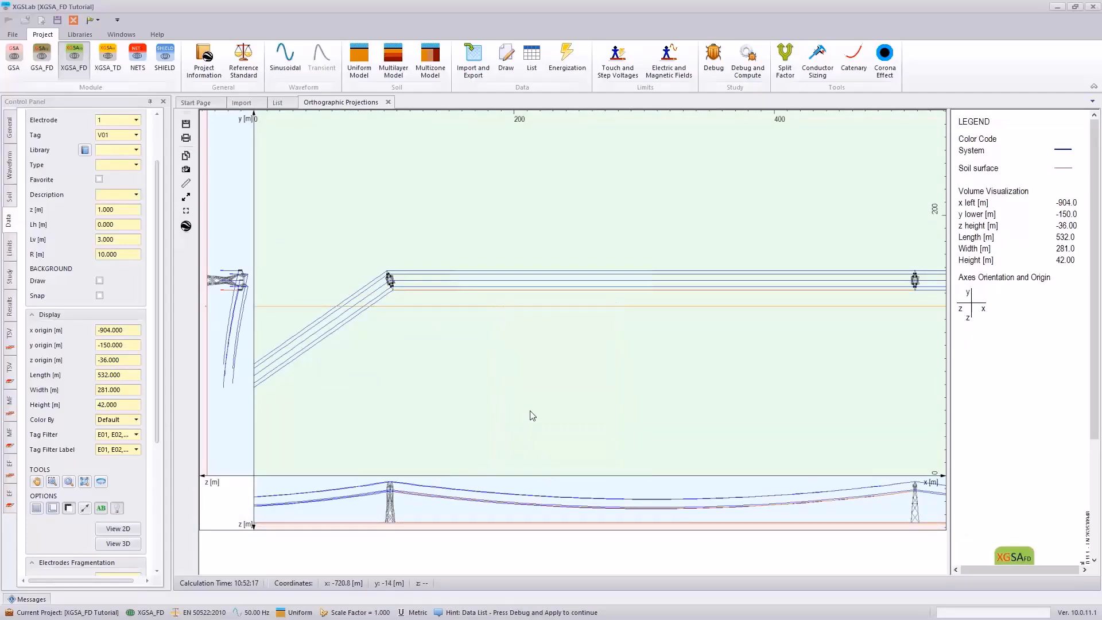
{"action": "left_click", "coordinate": [463, 345]}
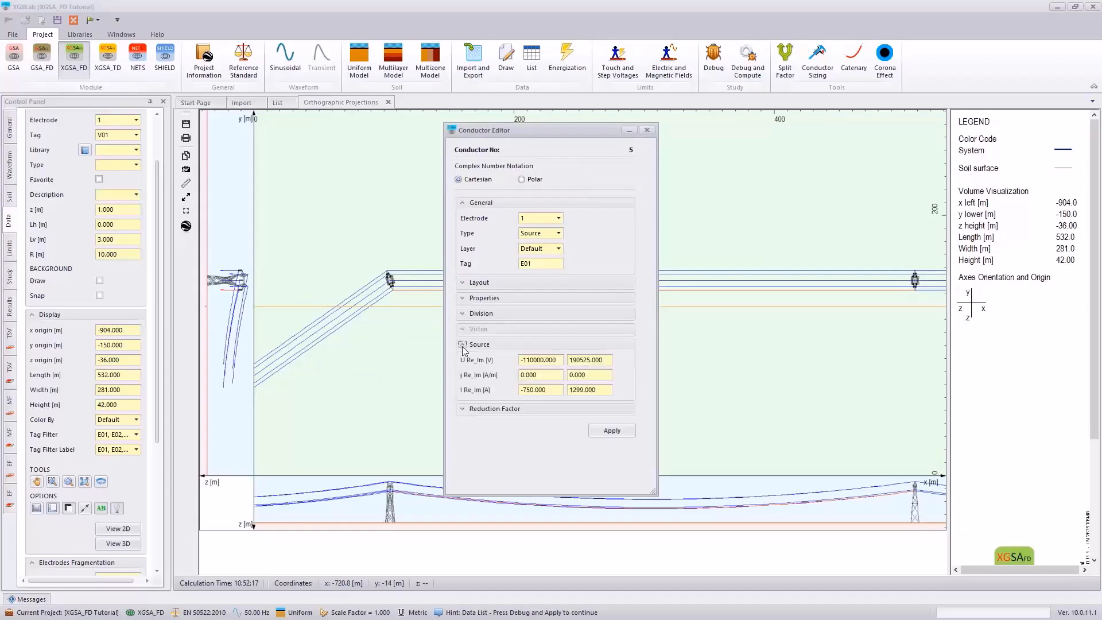
{"action": "left_click", "coordinate": [520, 178]}
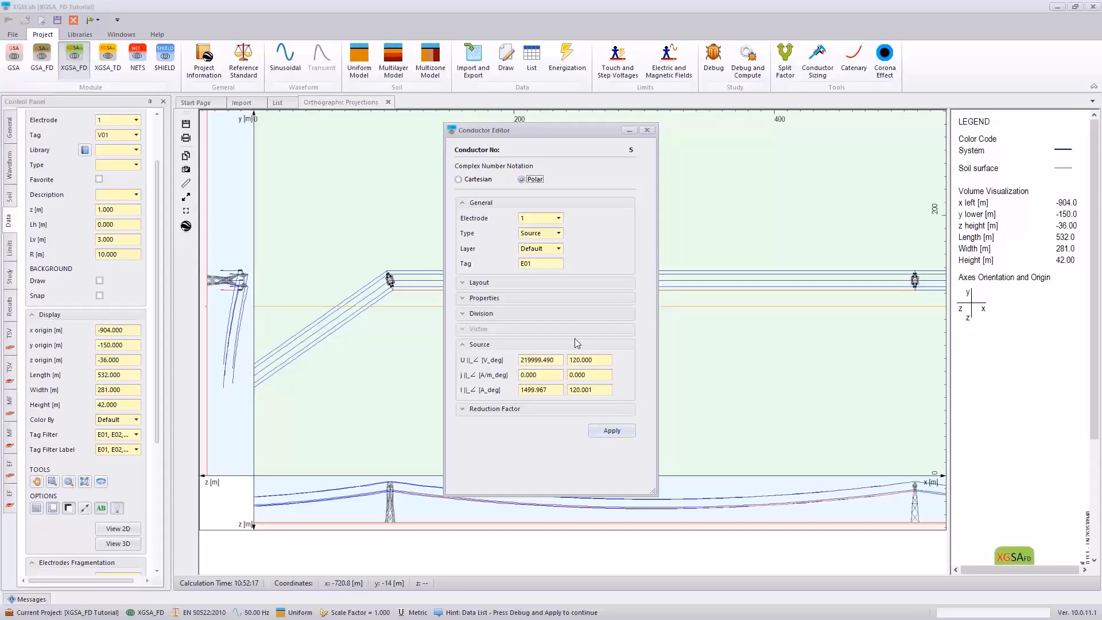
{"action": "left_click", "coordinate": [648, 130]}
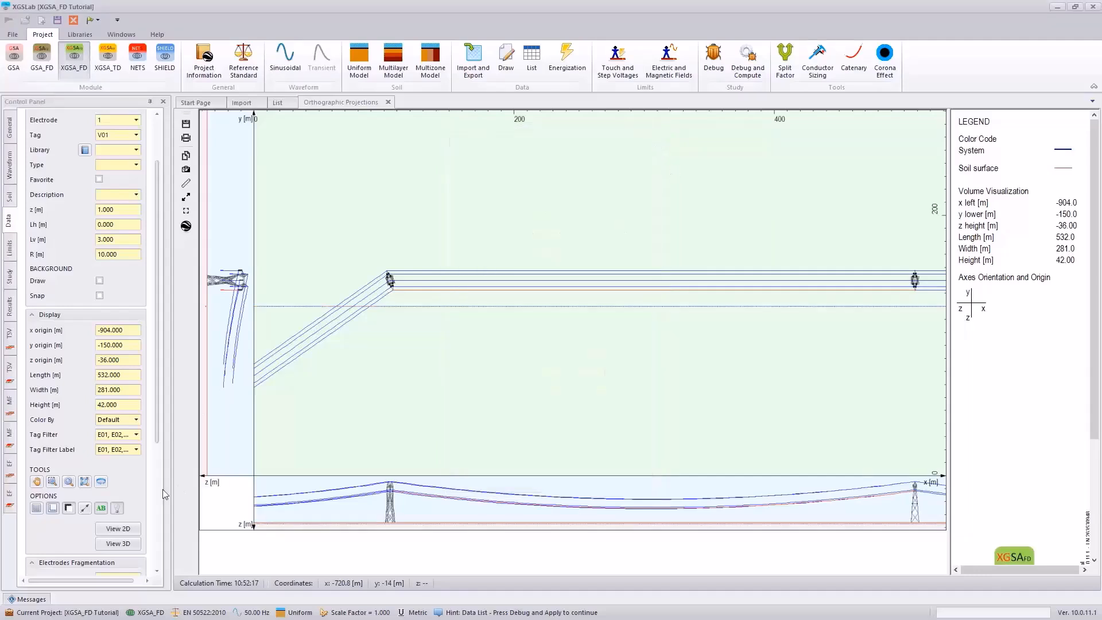
Step: Debug and compute the interference model, and view the potential distribution of the V01 conductors in its 1D, 2D and rendered layout plots
{"action": "left_click", "coordinate": [748, 60]}
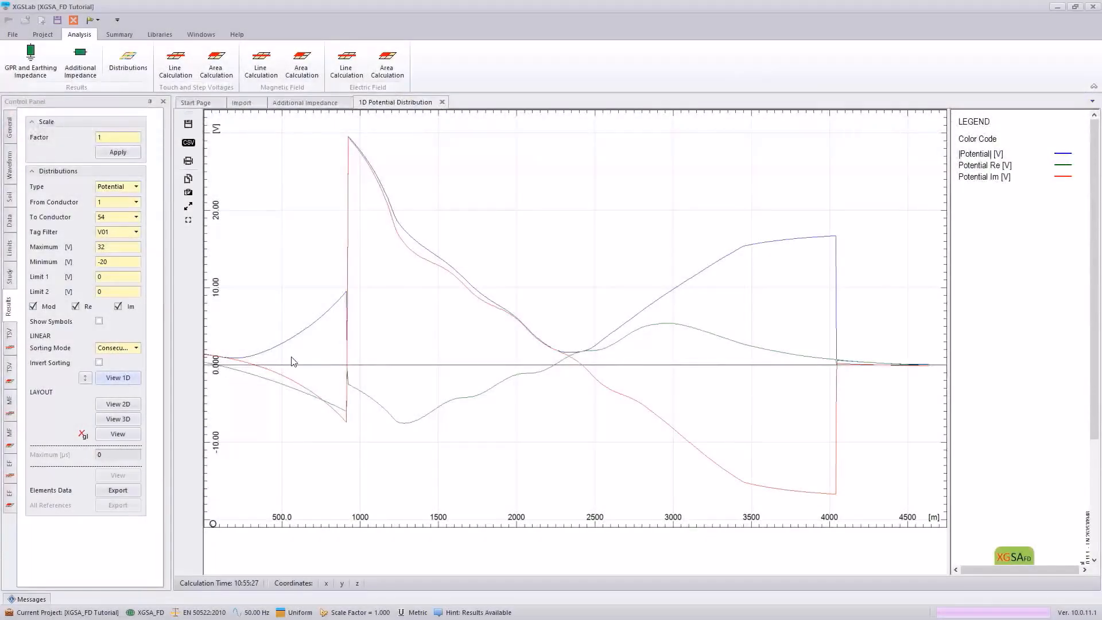
{"action": "mouse_move", "coordinate": [303, 339]}
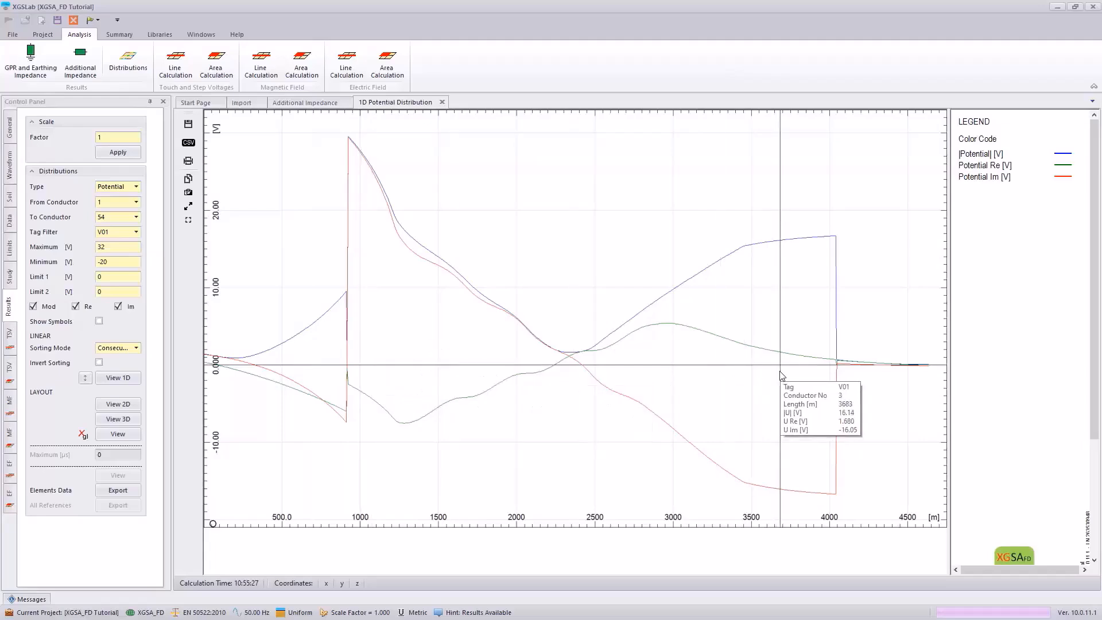
{"action": "left_click", "coordinate": [119, 404]}
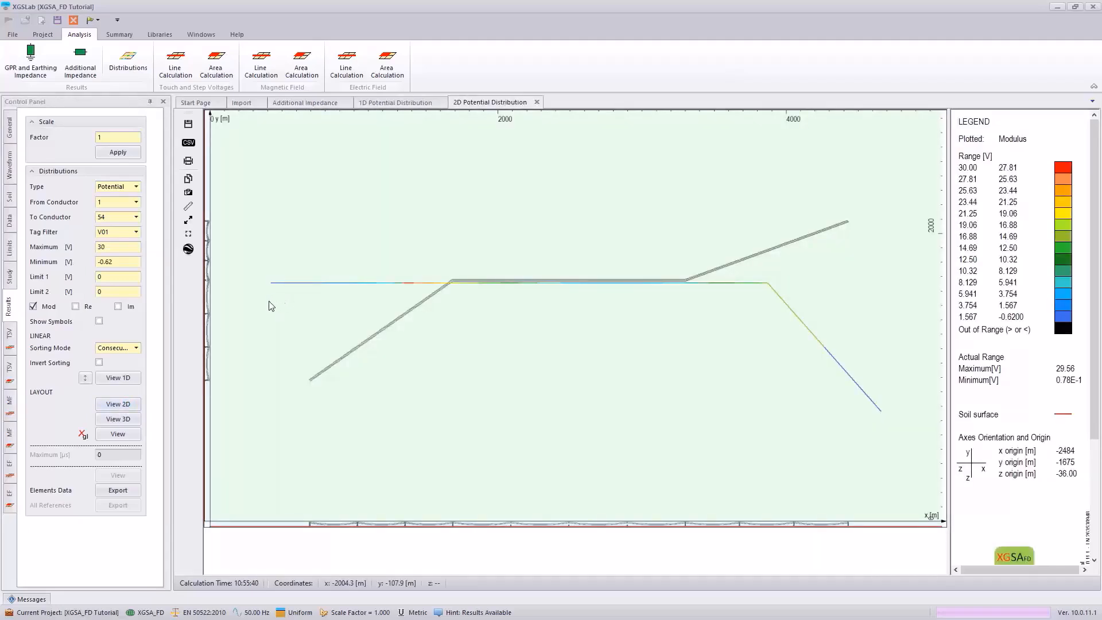
{"action": "left_click", "coordinate": [121, 435]}
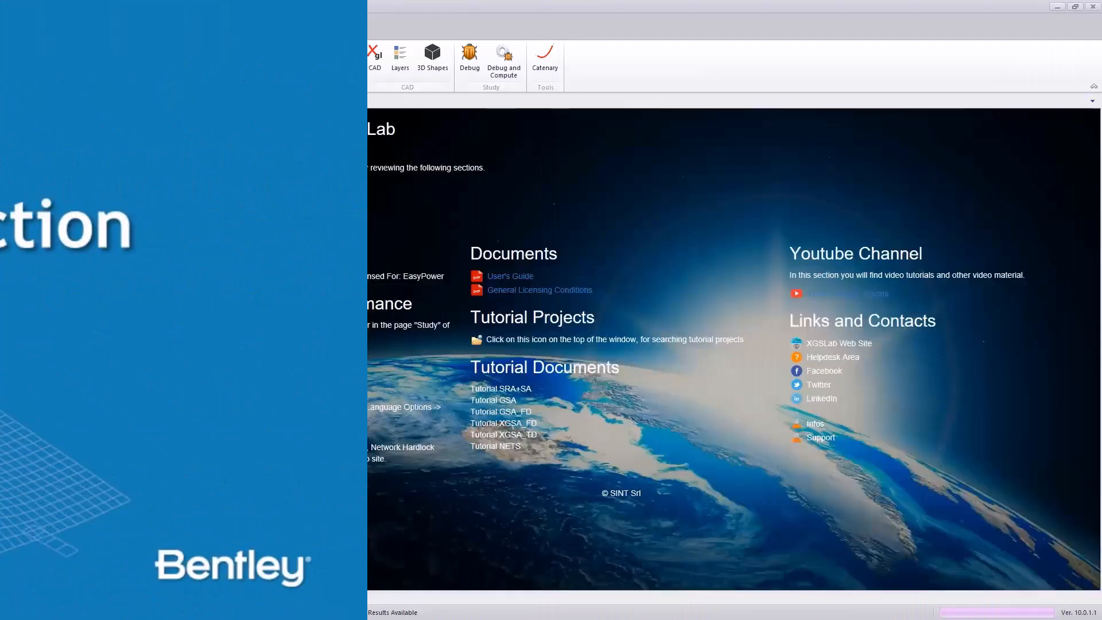
Step: View the silos building's 3D model and rendered RSM result, and the other building's RSM protection plots
{"action": "left_click", "coordinate": [82, 103]}
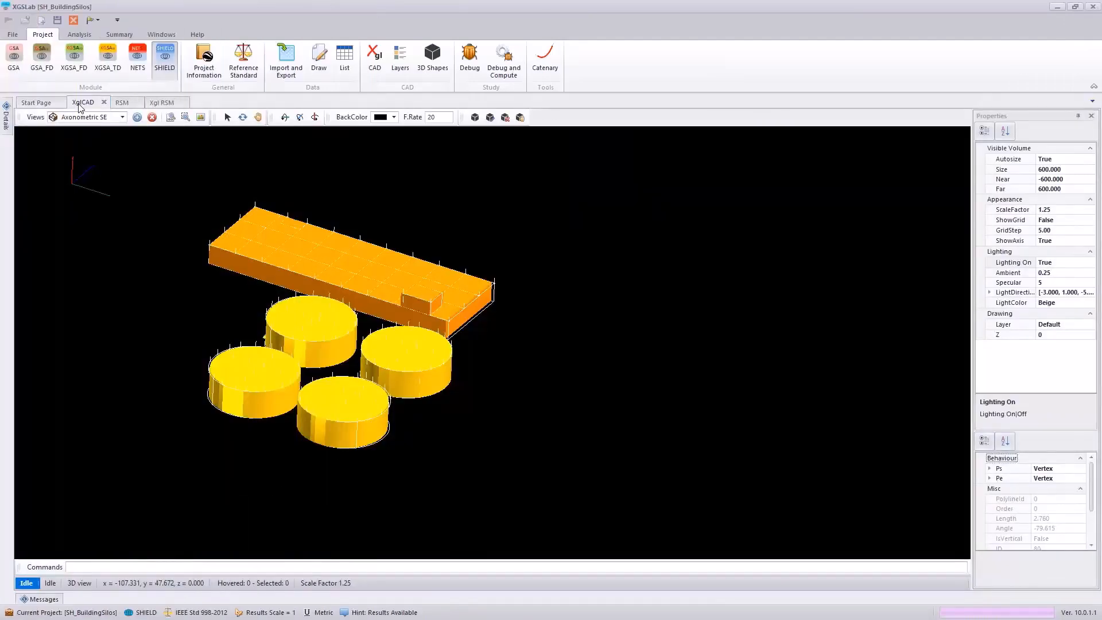
{"action": "left_click", "coordinate": [161, 103]}
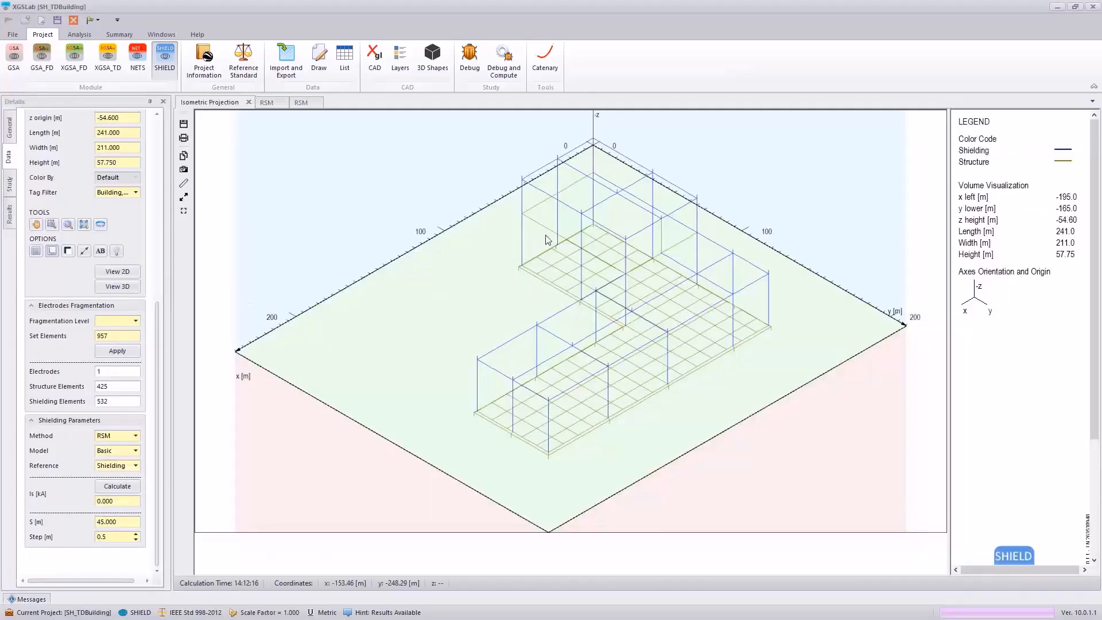
{"action": "left_click", "coordinate": [266, 103]}
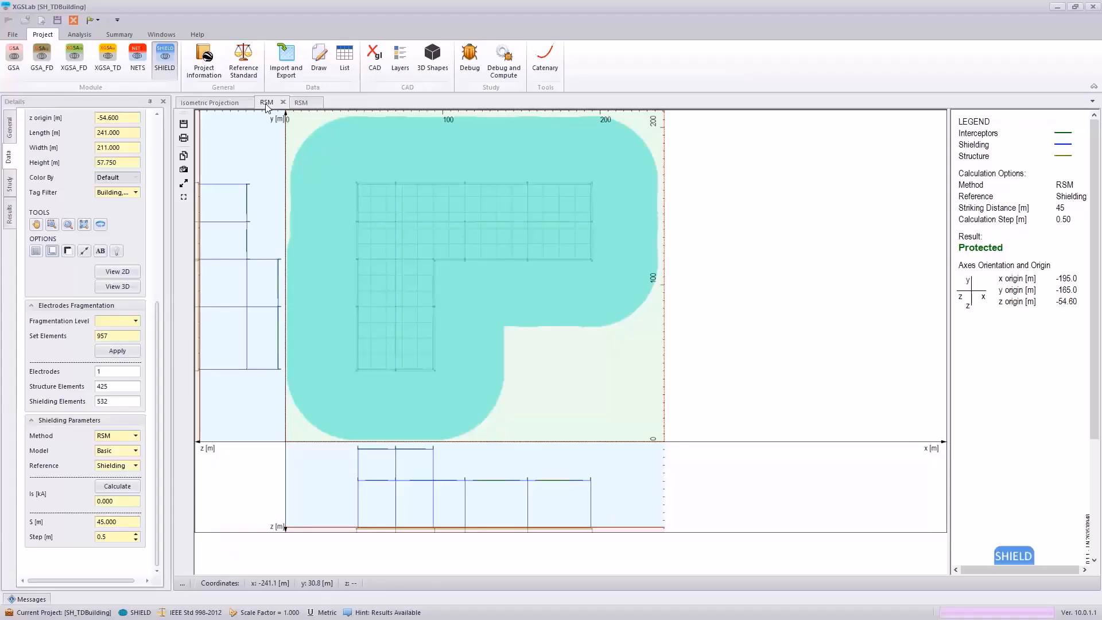
{"action": "left_click", "coordinate": [300, 103]}
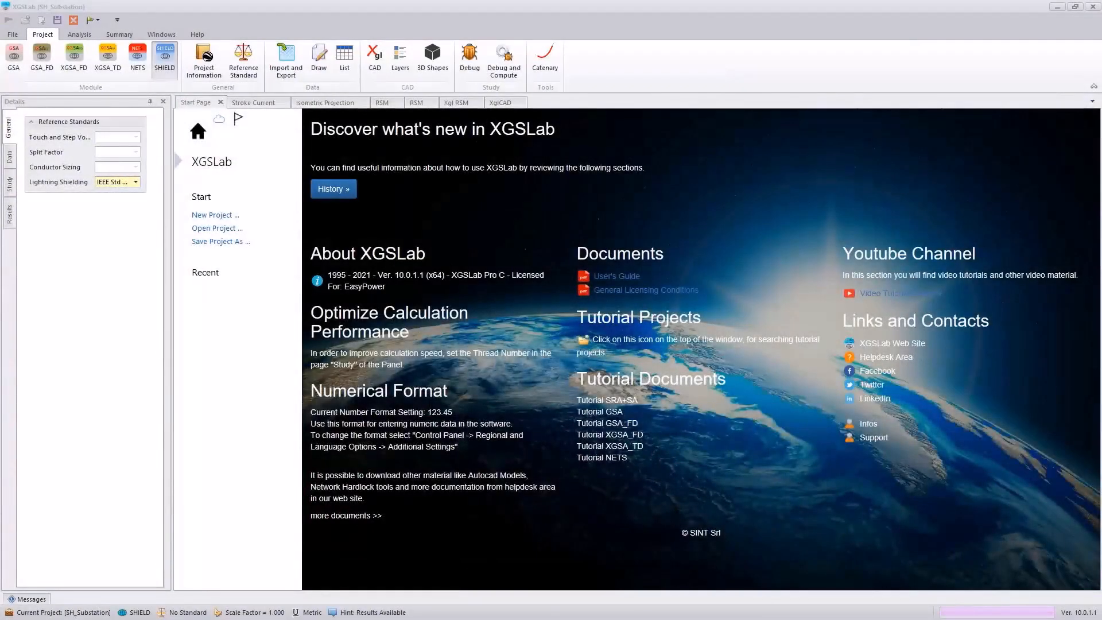
Step: Check the available lightning shielding reference standards and show the substation model in isometric projection
{"action": "left_click", "coordinate": [136, 183]}
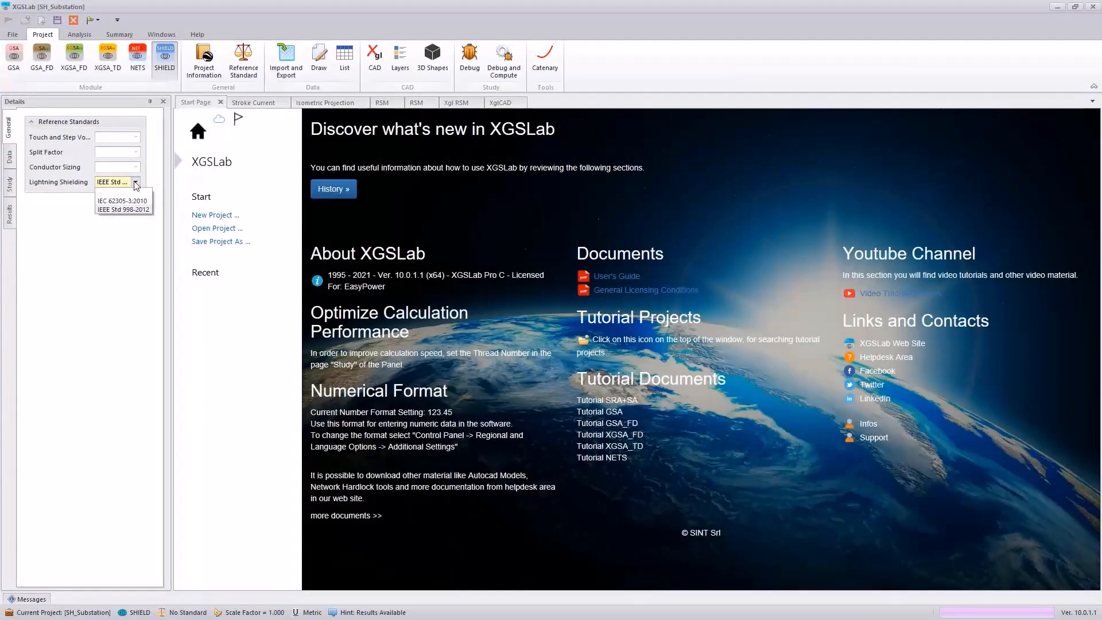
{"action": "left_click", "coordinate": [69, 199]}
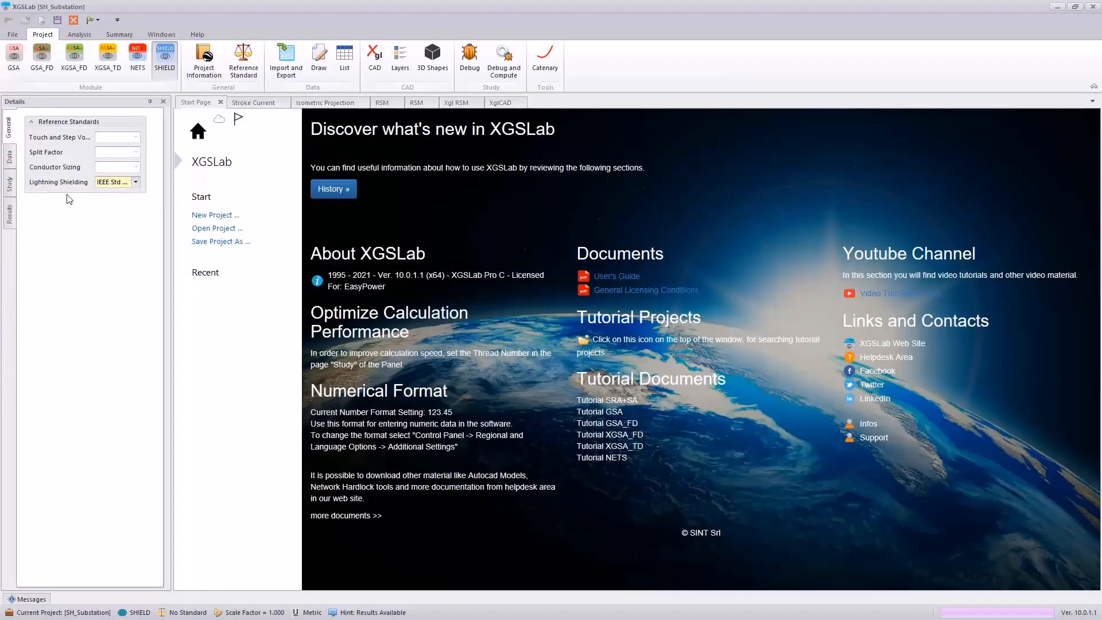
{"action": "left_click", "coordinate": [10, 157]}
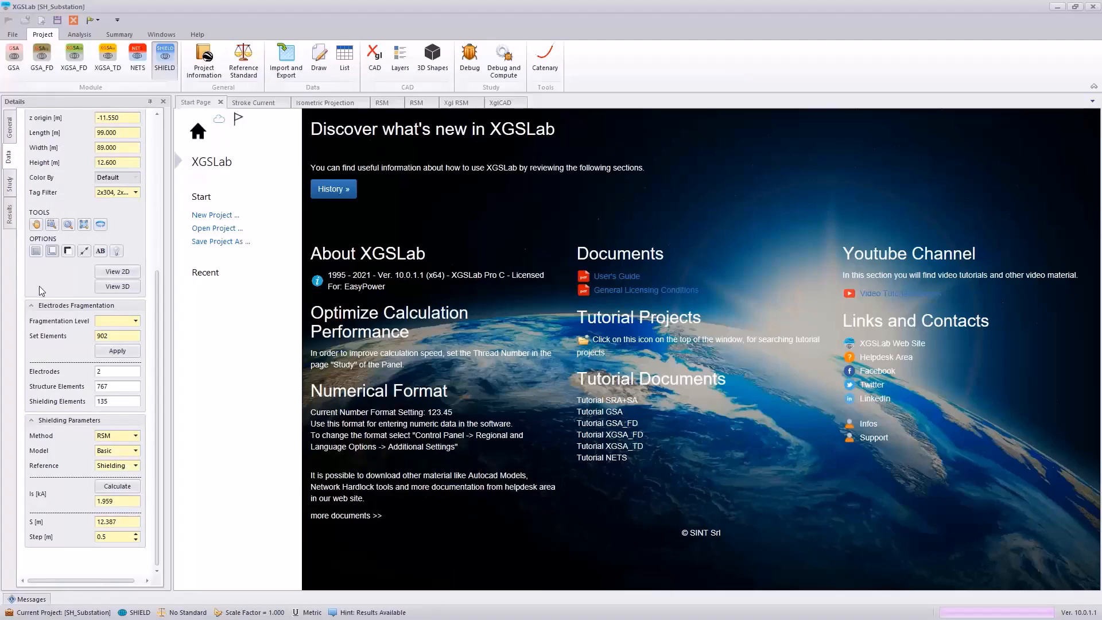
{"action": "left_click", "coordinate": [111, 288]}
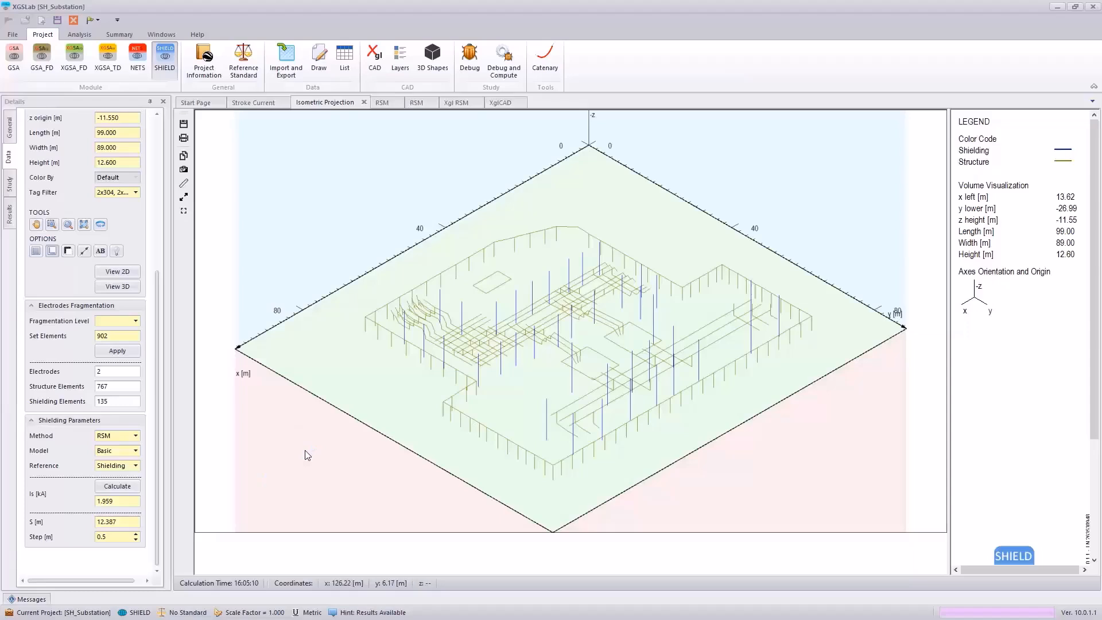
Step: Review the shielding method options and open the stroke current calculation for the substation
{"action": "left_click", "coordinate": [136, 436]}
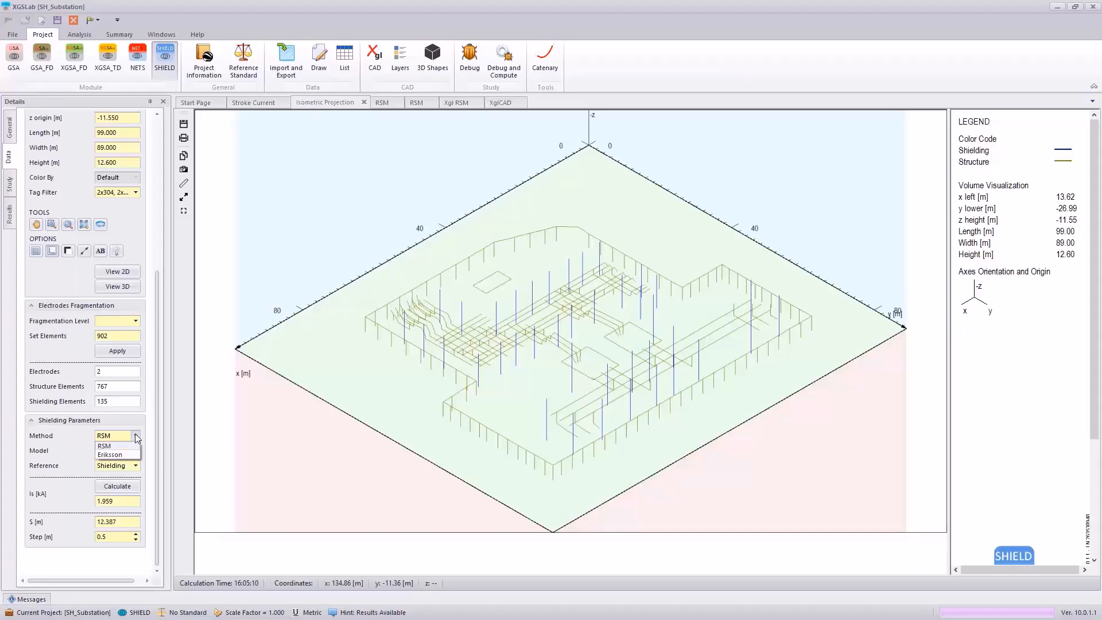
{"action": "left_click", "coordinate": [84, 436]}
{"action": "left_click", "coordinate": [109, 488]}
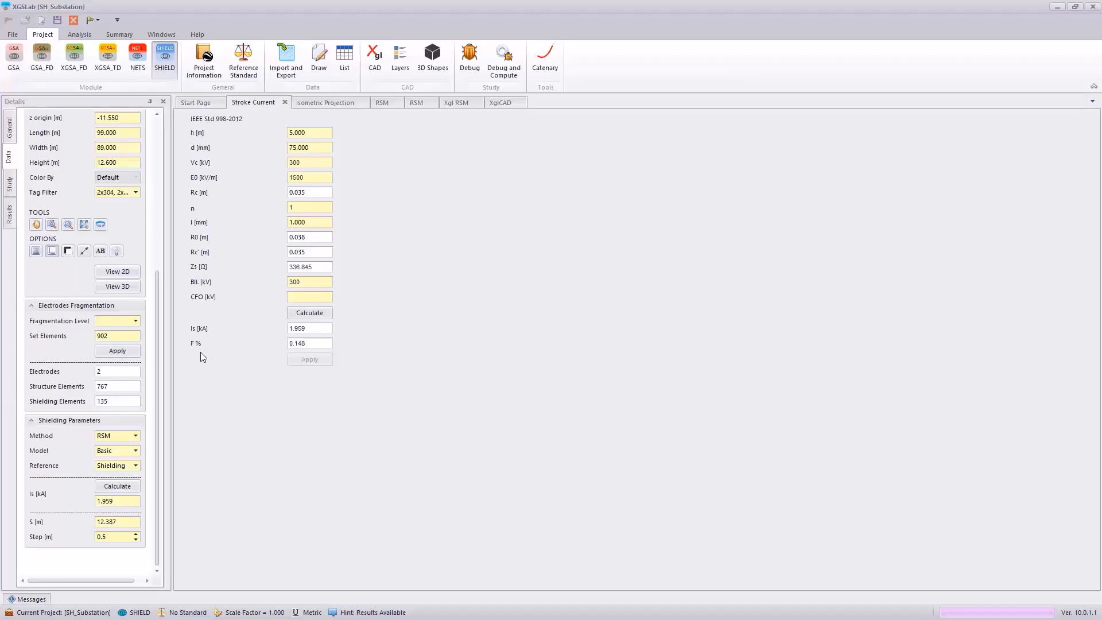
Step: View the substation's RSM protection results in 2D, 3D and rendered form, rotating the rendered model
{"action": "left_click", "coordinate": [382, 103]}
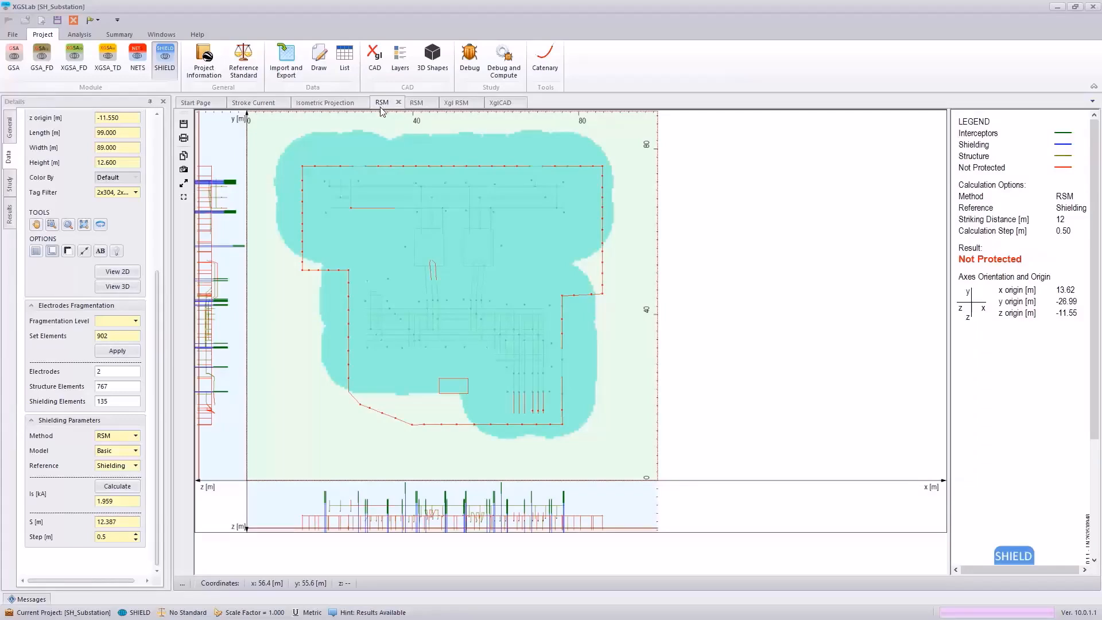
{"action": "left_click", "coordinate": [417, 104]}
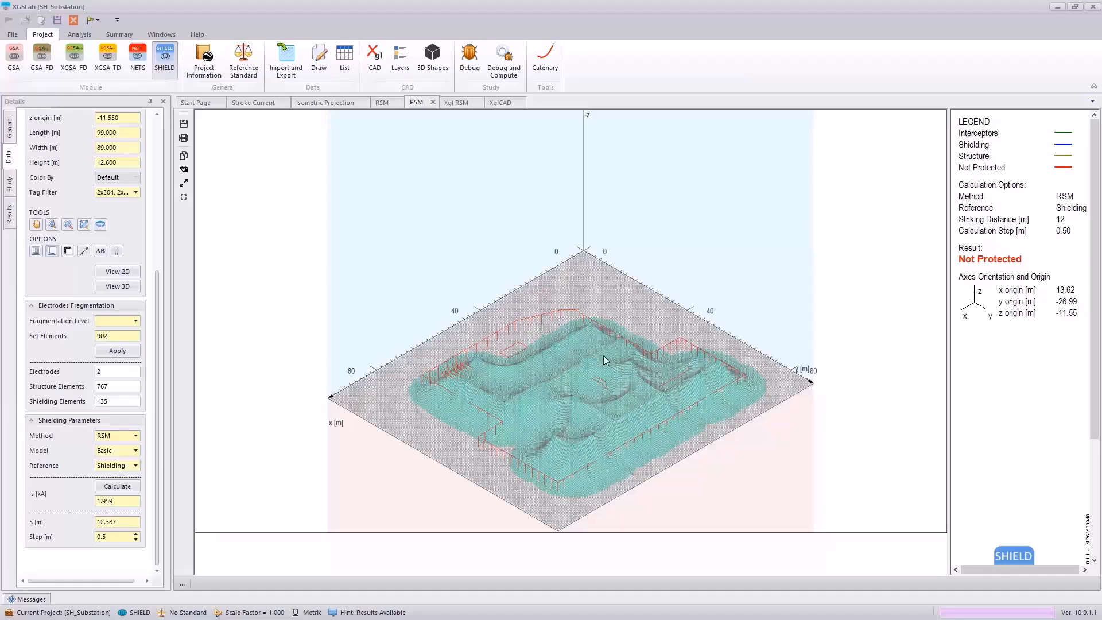
{"action": "left_click", "coordinate": [459, 103]}
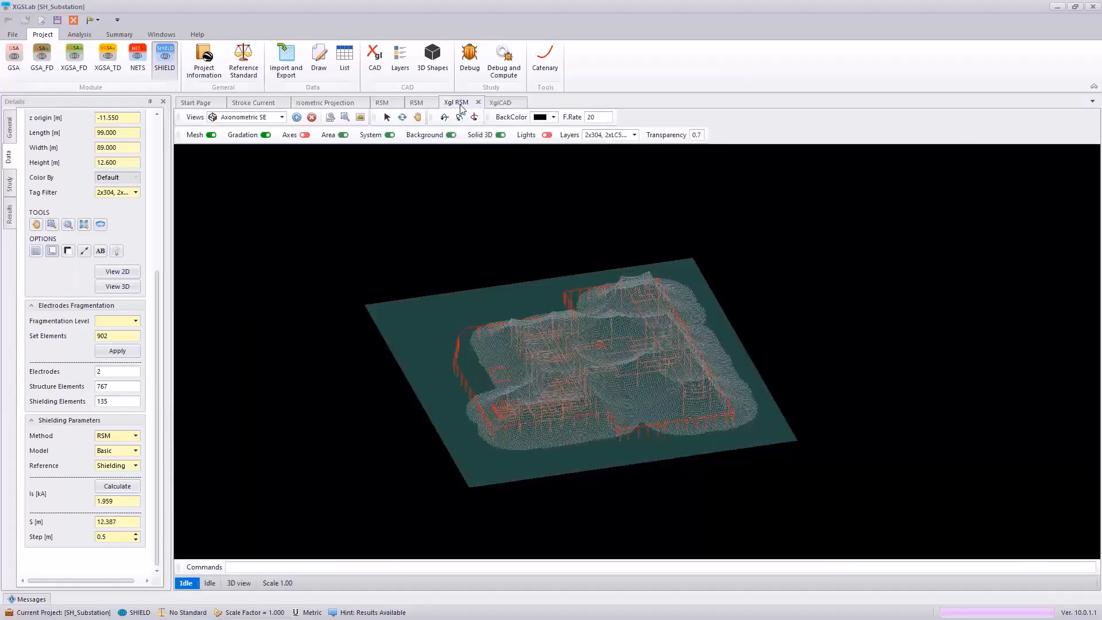
{"action": "left_click", "coordinate": [474, 117]}
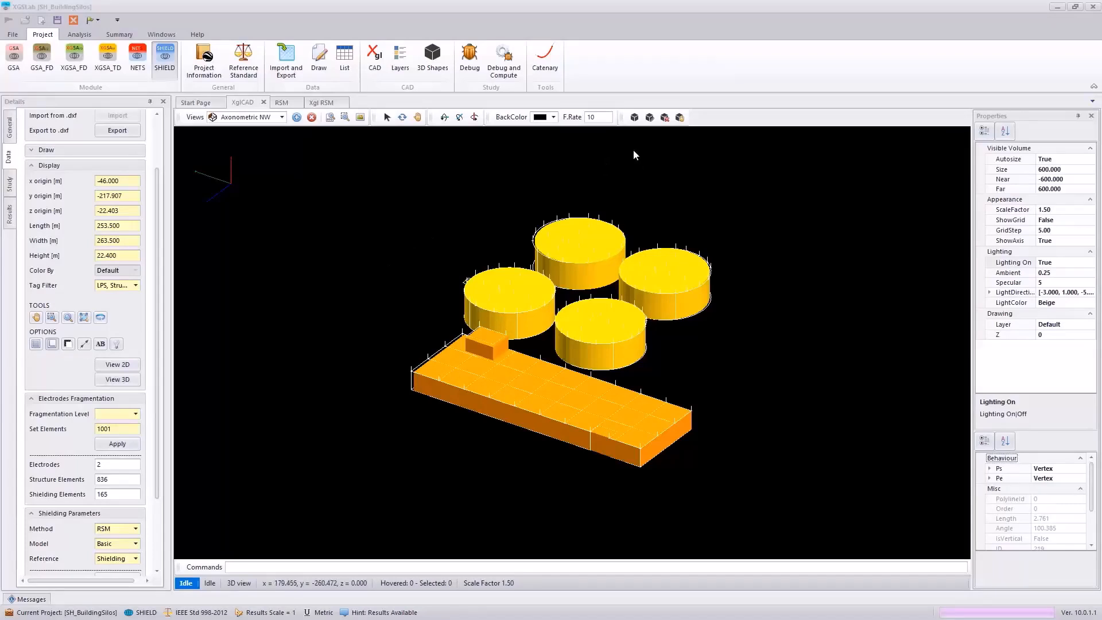
Step: Add a red 3D shape of type Sphere named "sphere" with radius 50 to the silos building model
{"action": "left_click", "coordinate": [634, 117]}
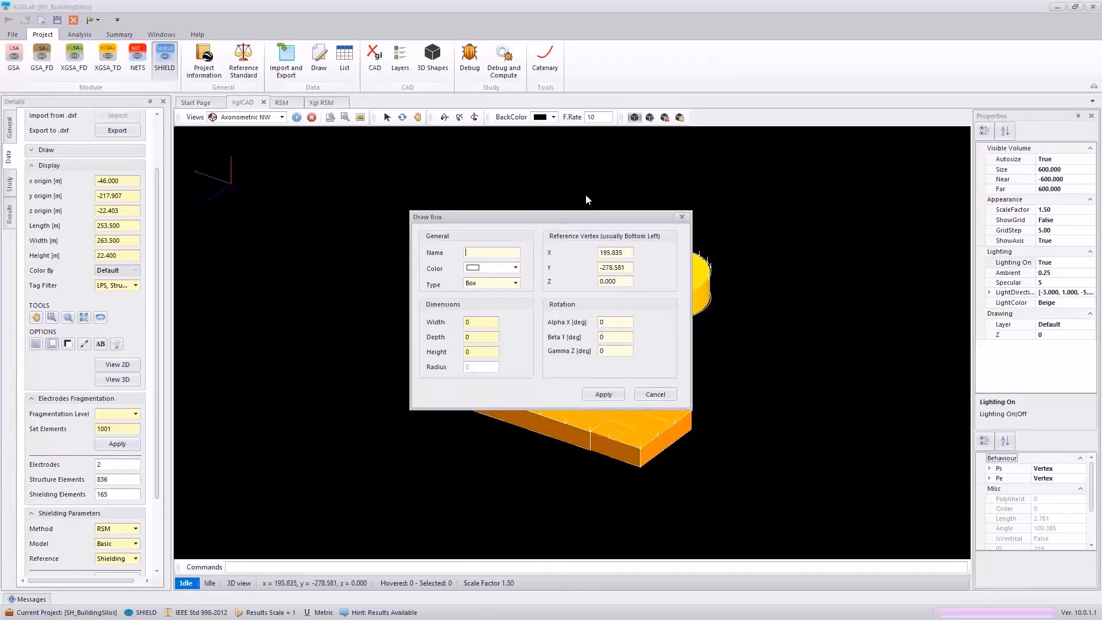
{"action": "type", "text": "sphere"}
{"action": "left_click", "coordinate": [515, 267]}
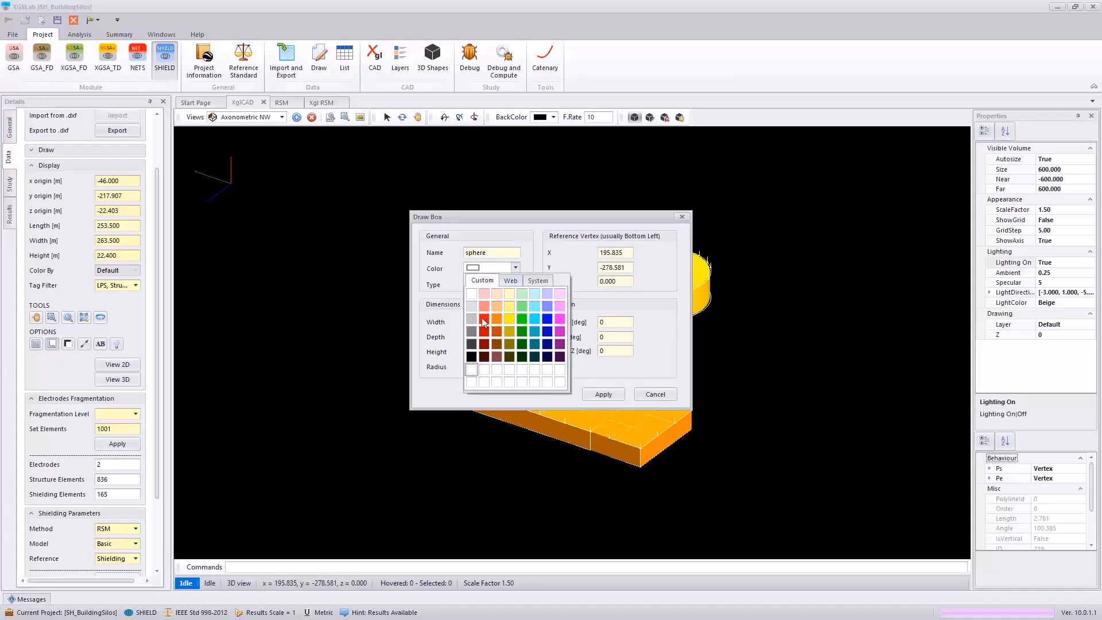
{"action": "left_click", "coordinate": [483, 320]}
{"action": "left_click", "coordinate": [515, 283]}
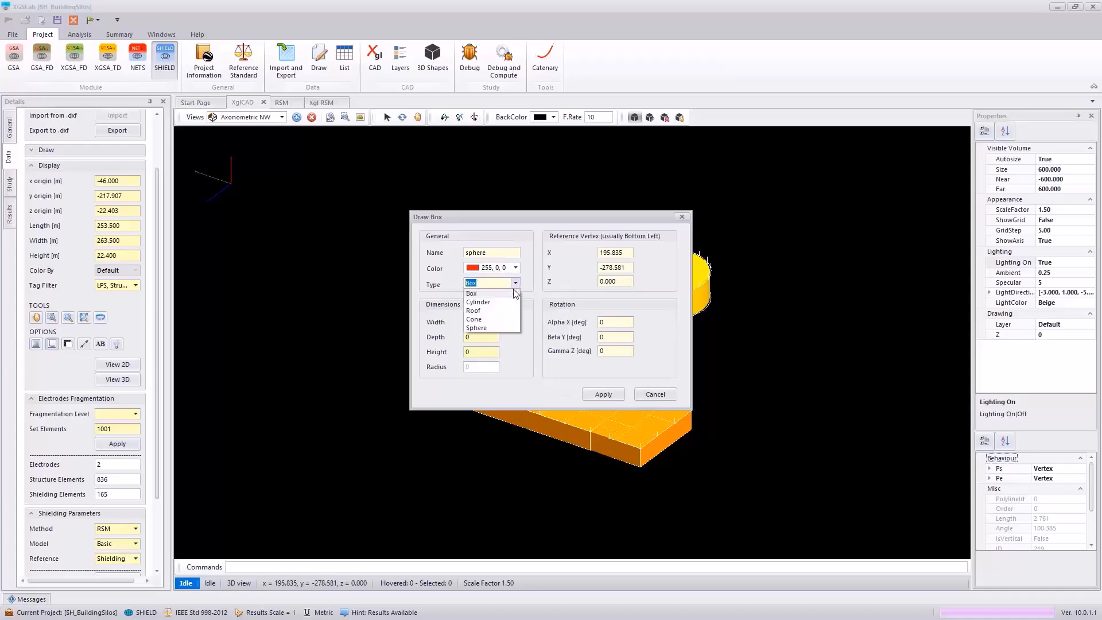
{"action": "left_click", "coordinate": [477, 328]}
{"action": "key", "text": "Tab"}
{"action": "type", "text": "50"}
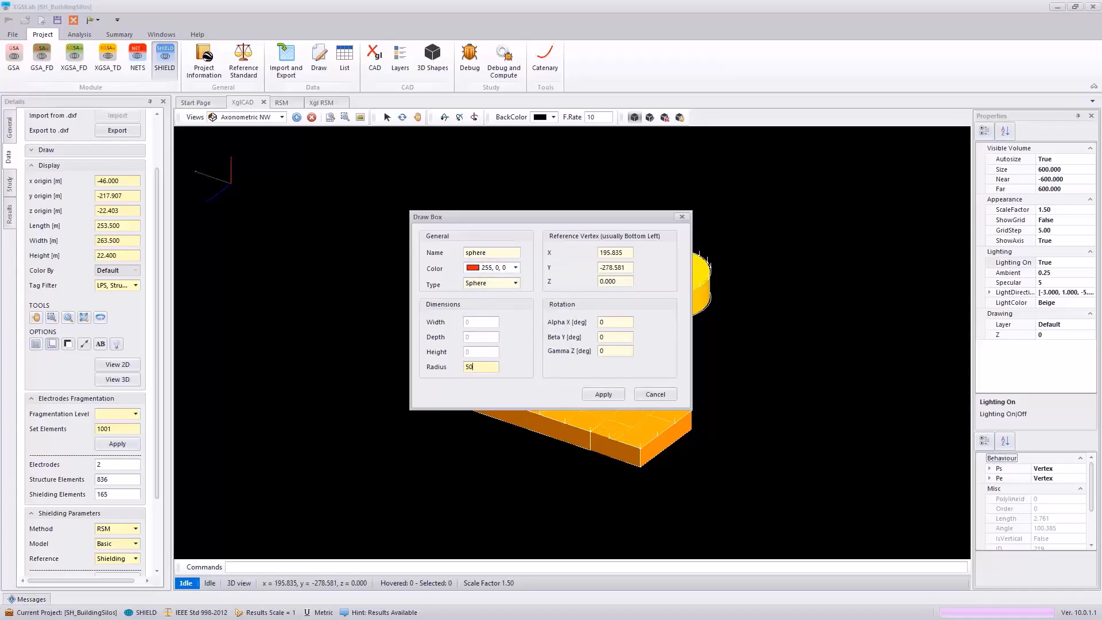
{"action": "left_click", "coordinate": [602, 394]}
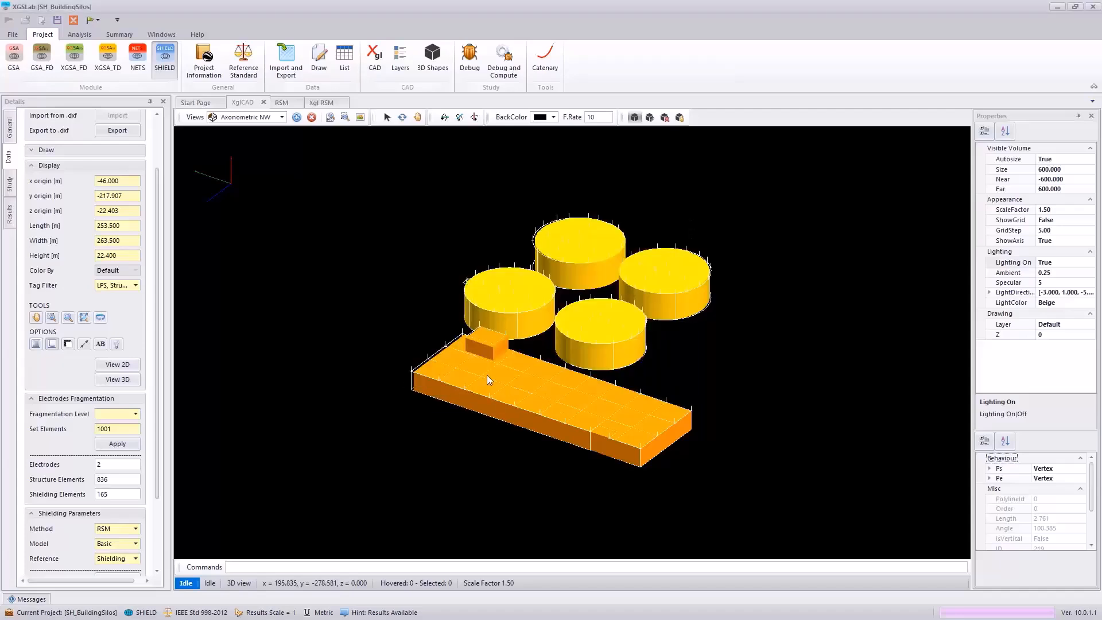
{"action": "scroll", "coordinate": [486, 376], "scroll_direction": "down", "scroll_amount": 1}
{"action": "scroll", "coordinate": [482, 391], "scroll_direction": "down", "scroll_amount": 1}
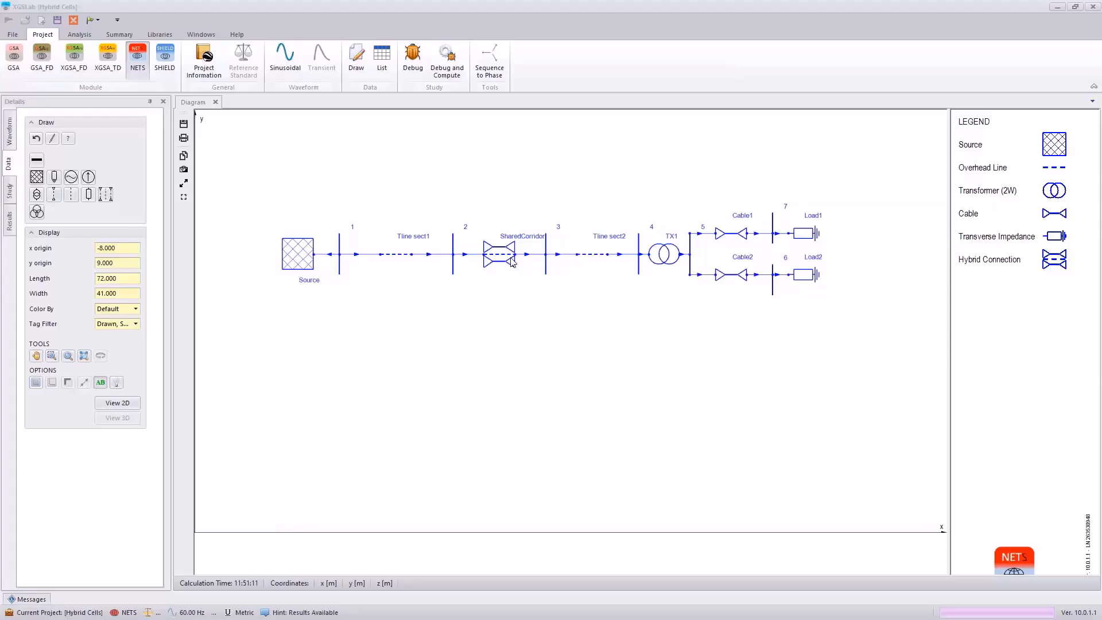
Step: Inspect the SharedCorridor hybrid cell's data in the Cell Editor, including its table of line and pipeline links
{"action": "left_click", "coordinate": [513, 262]}
{"action": "mouse_move", "coordinate": [513, 263]}
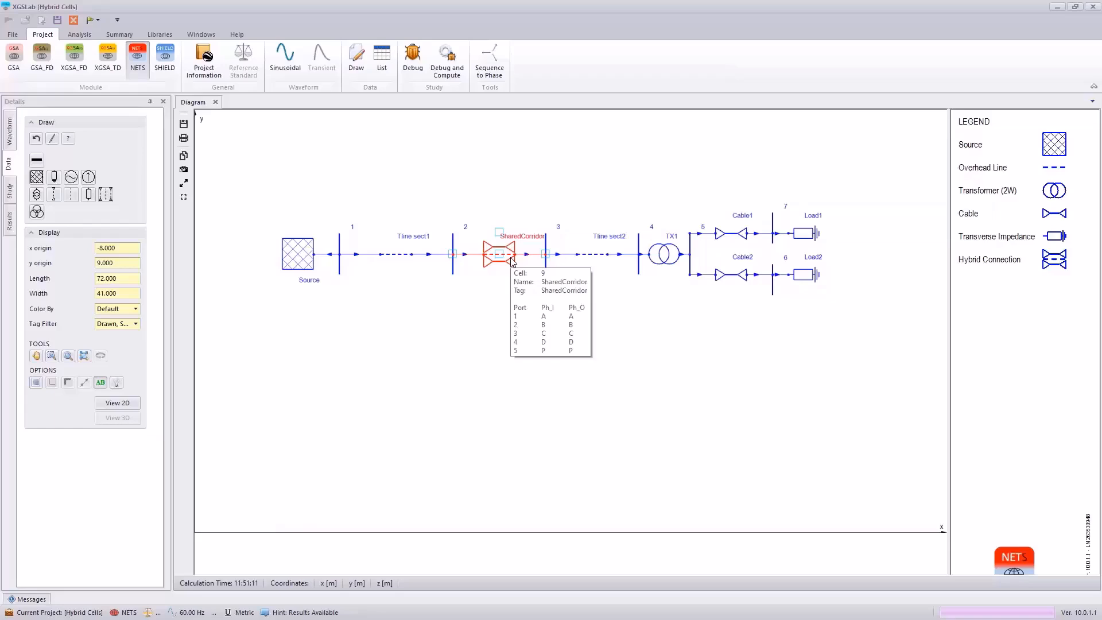
{"action": "double_click", "coordinate": [512, 262]}
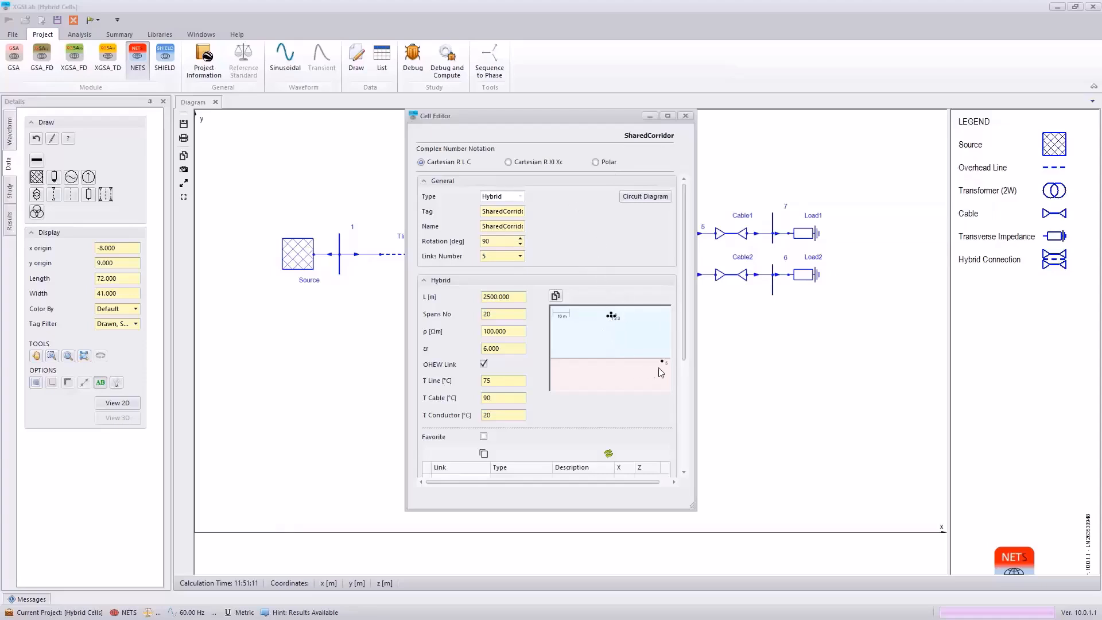
{"action": "scroll", "coordinate": [658, 373], "scroll_direction": "down", "scroll_amount": 2}
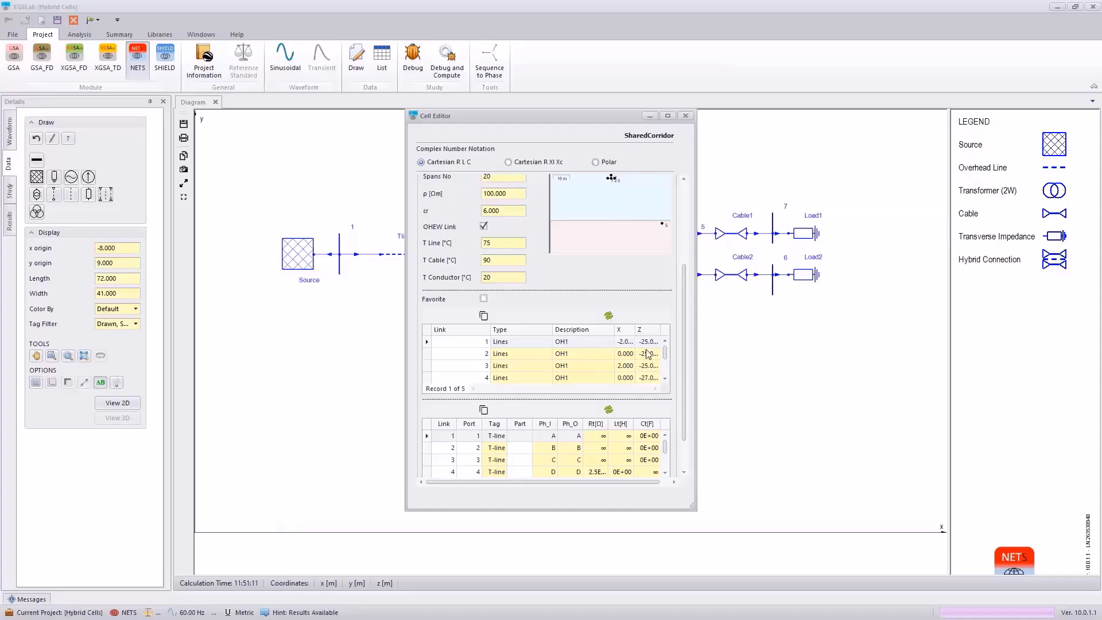
{"action": "left_click", "coordinate": [666, 379]}
{"action": "left_click", "coordinate": [666, 380]}
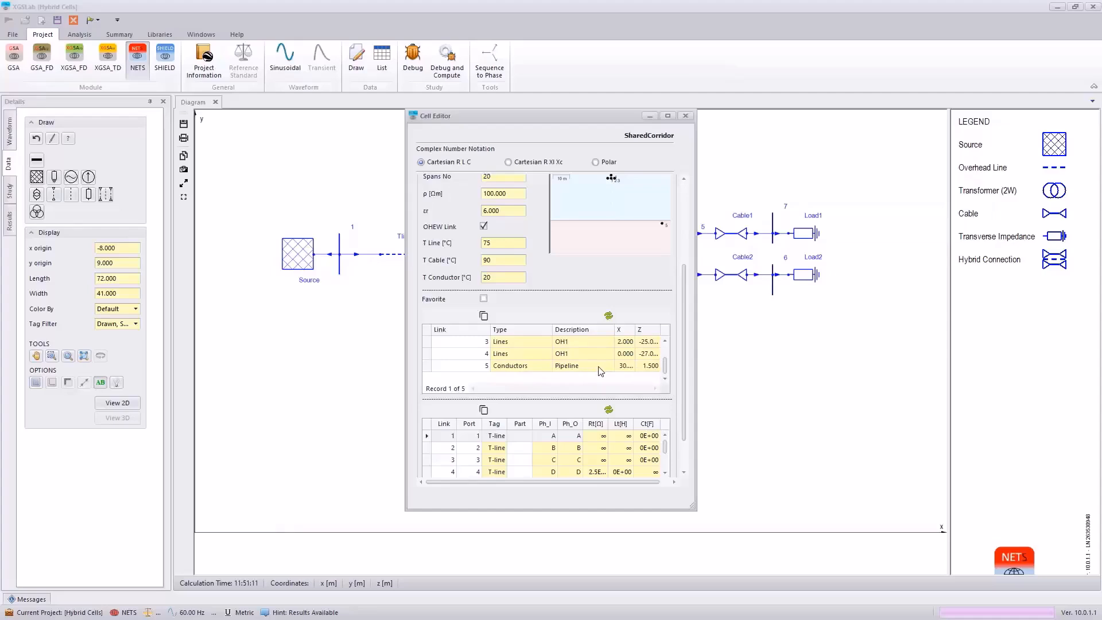
Step: Close the SharedCorridor cell data and view the current profile along SharedCorridor for port 1
{"action": "key", "text": "Escape"}
{"action": "left_click", "coordinate": [9, 221]}
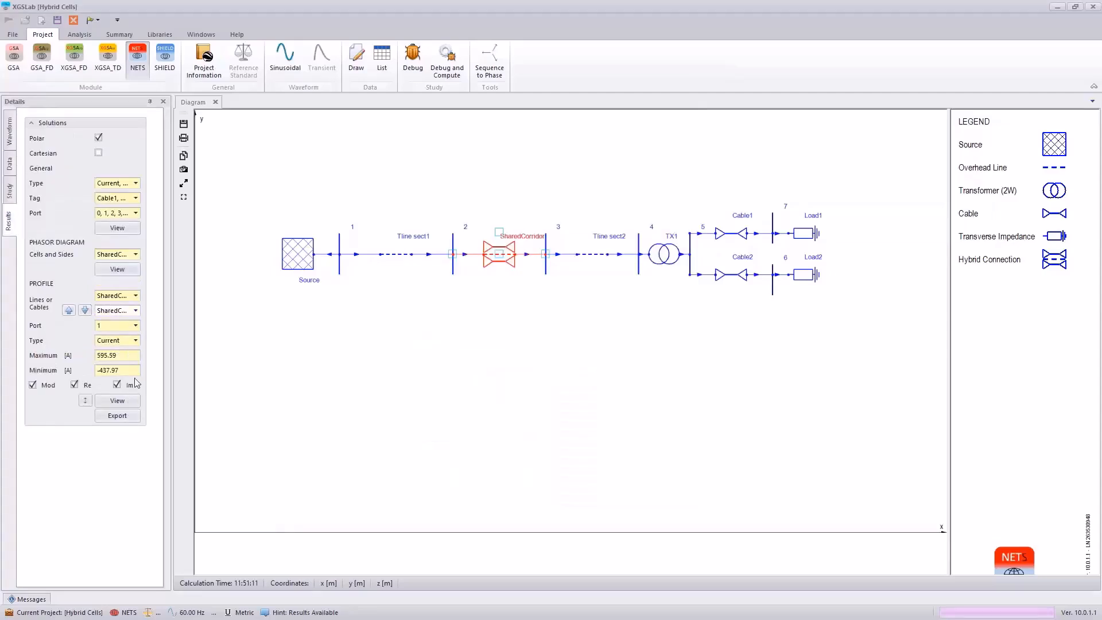
{"action": "left_click", "coordinate": [136, 402]}
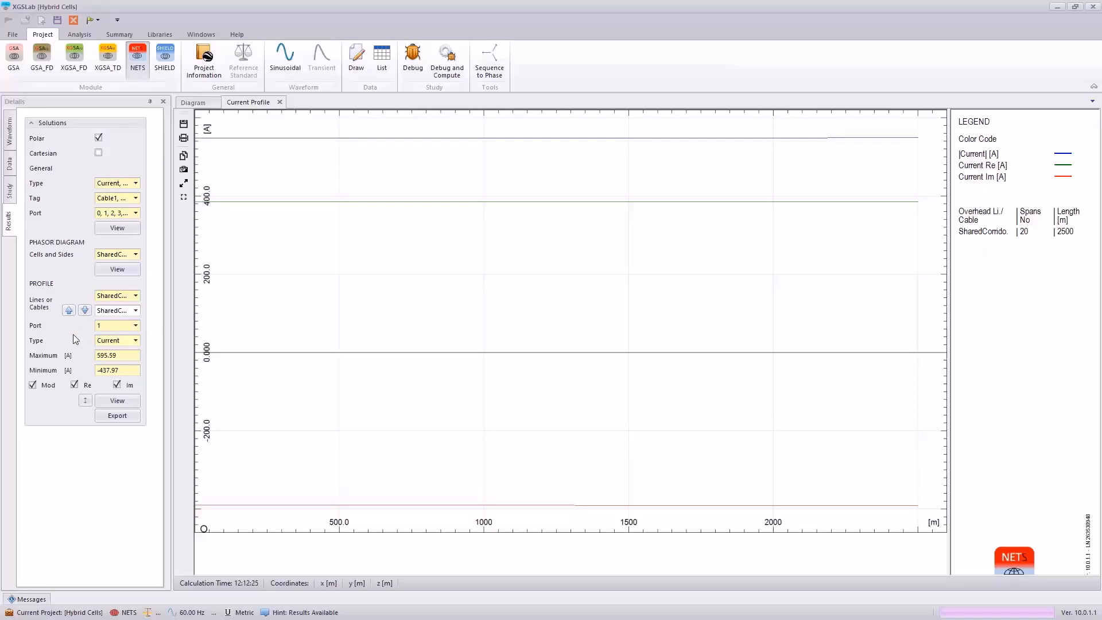
Step: View the potential profile of SharedCorridor for port 5, the pipeline conductor
{"action": "left_click", "coordinate": [136, 325]}
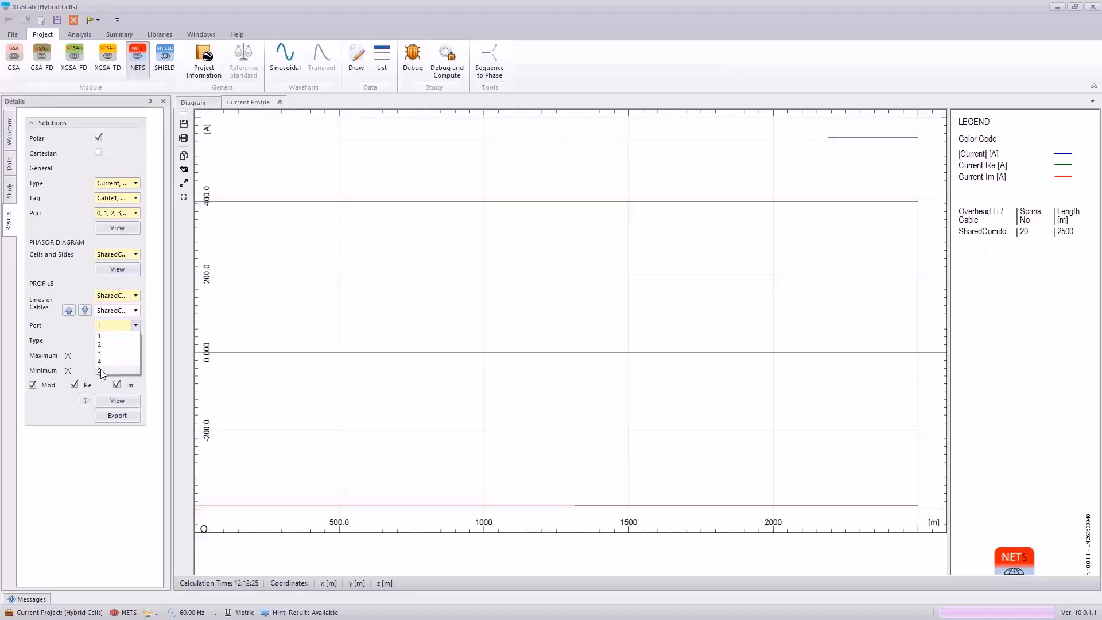
{"action": "left_click", "coordinate": [101, 373]}
{"action": "left_click", "coordinate": [136, 341]}
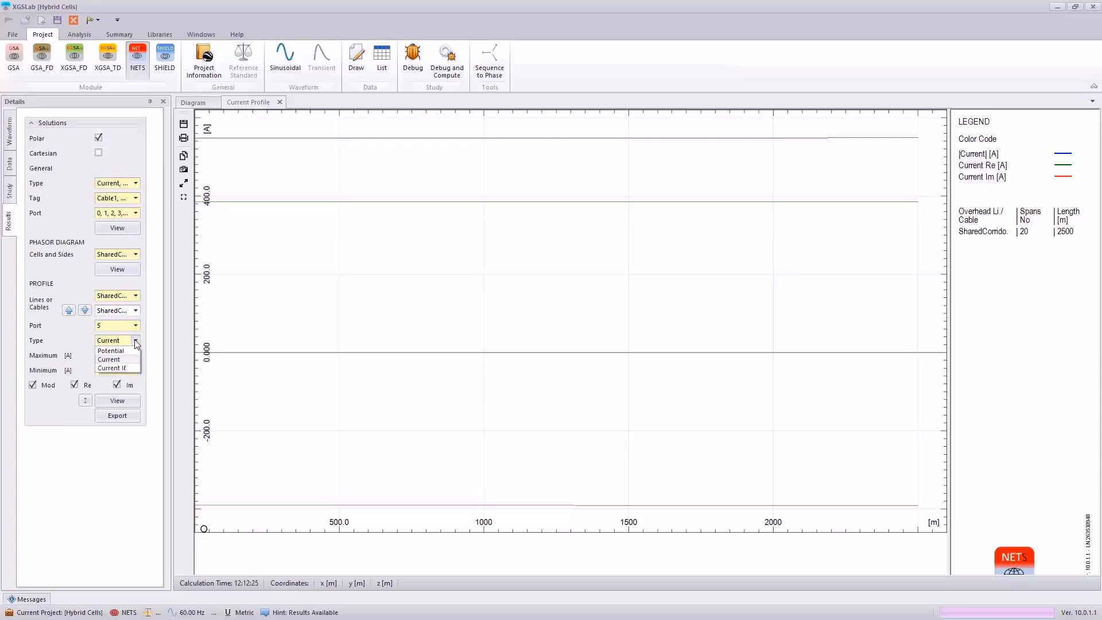
{"action": "left_click", "coordinate": [115, 350]}
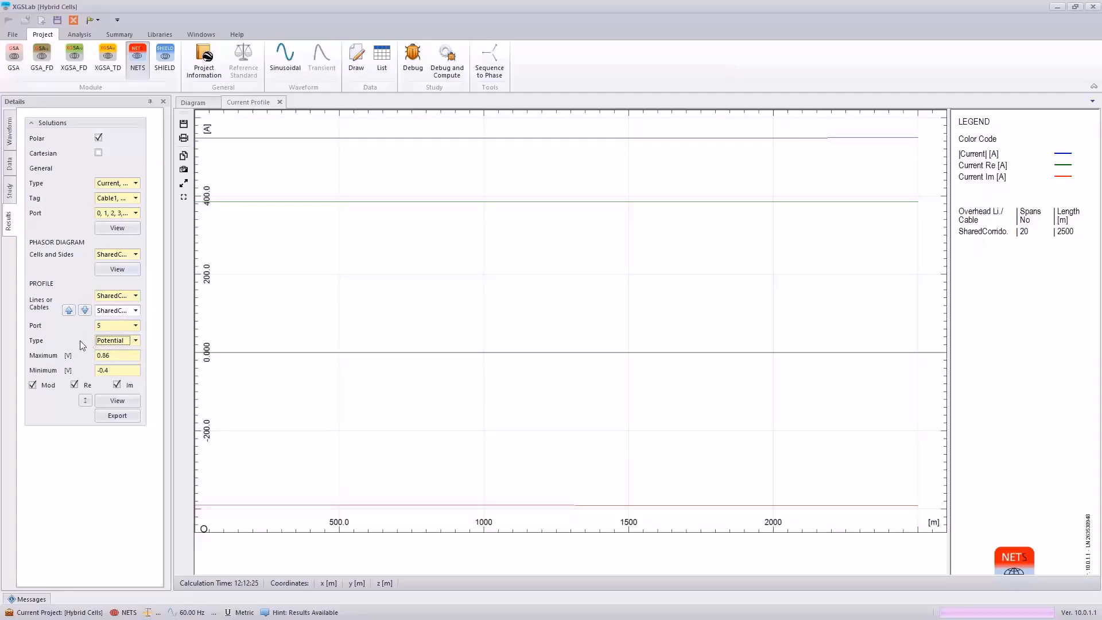
{"action": "left_click", "coordinate": [114, 402]}
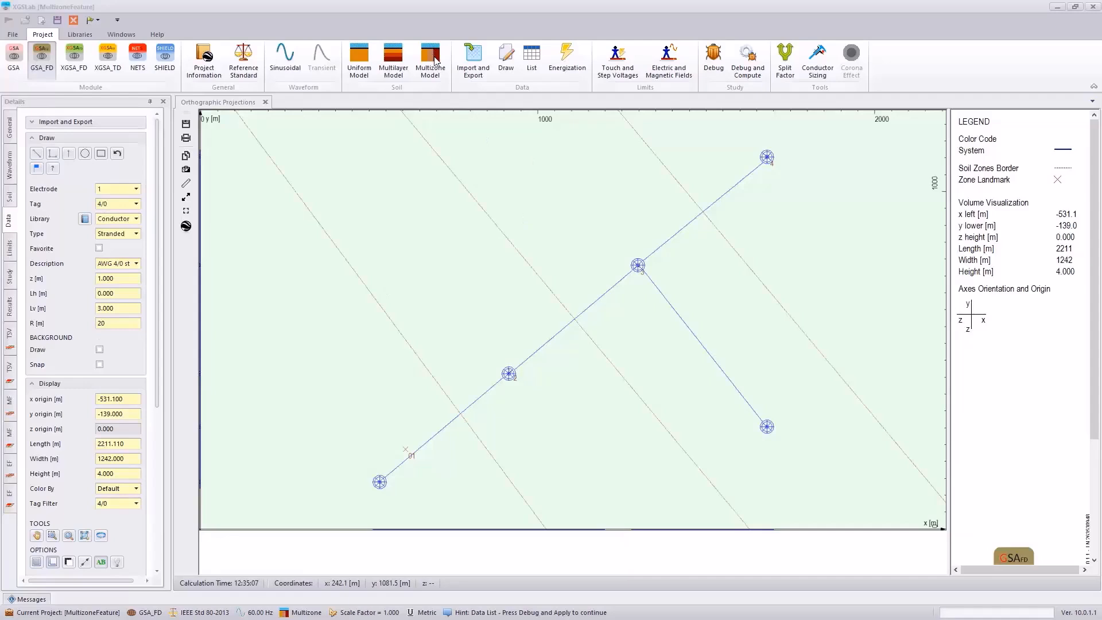
Step: Add zone 5 with a low-frequency resistivity of 500 Ωm to the multizone soil model and place its landmark at the branch's far-end electrode
{"action": "left_click", "coordinate": [436, 61]}
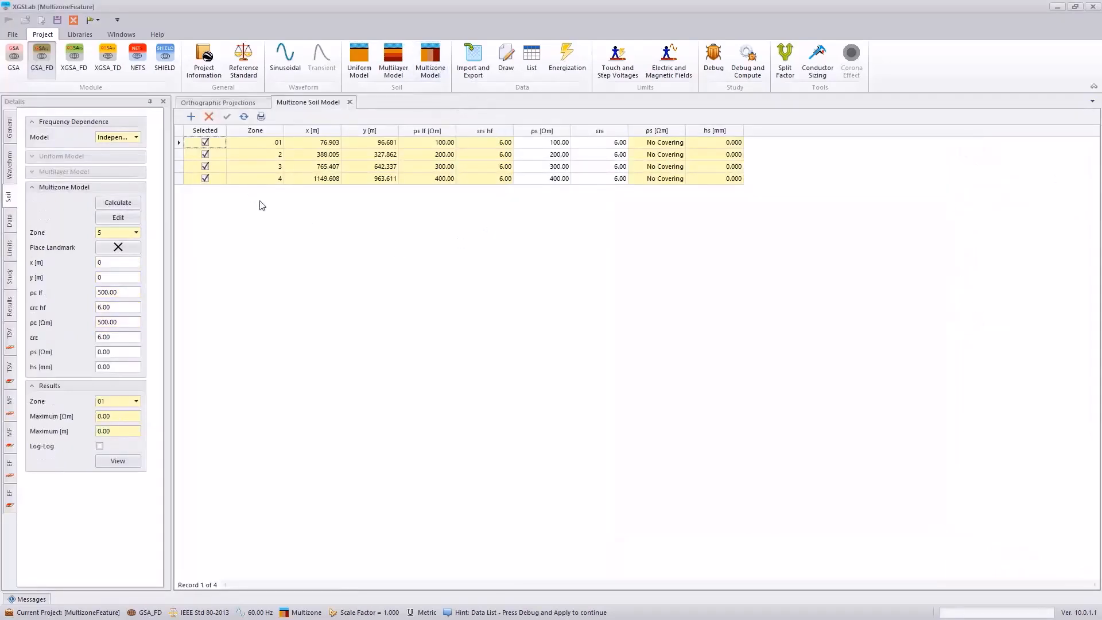
{"action": "left_click", "coordinate": [191, 117]}
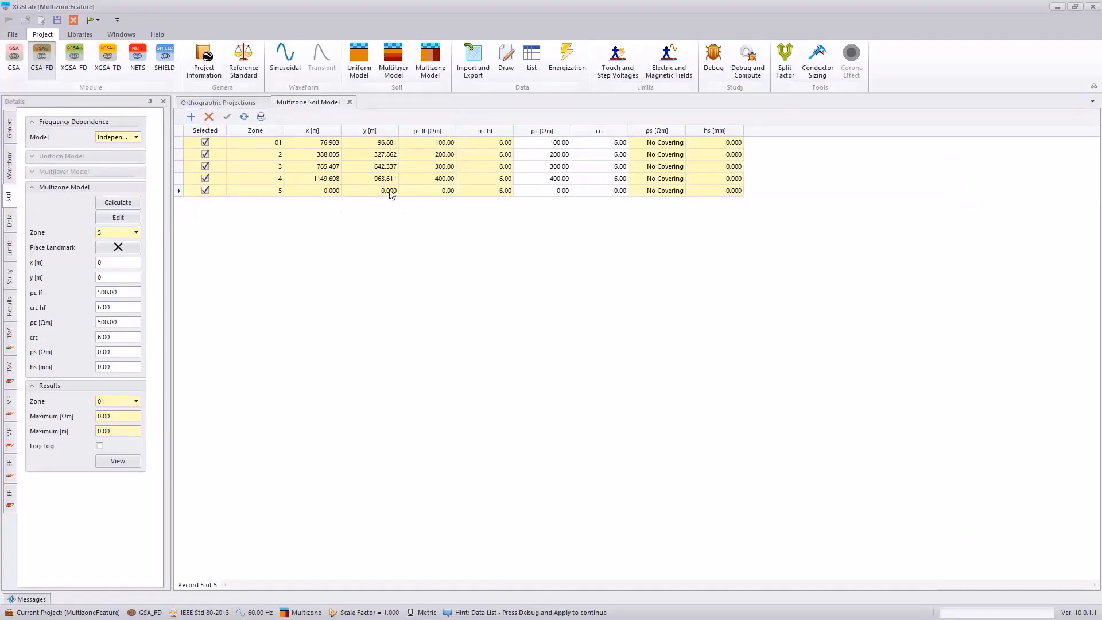
{"action": "left_click", "coordinate": [433, 192]}
{"action": "left_click", "coordinate": [227, 117]}
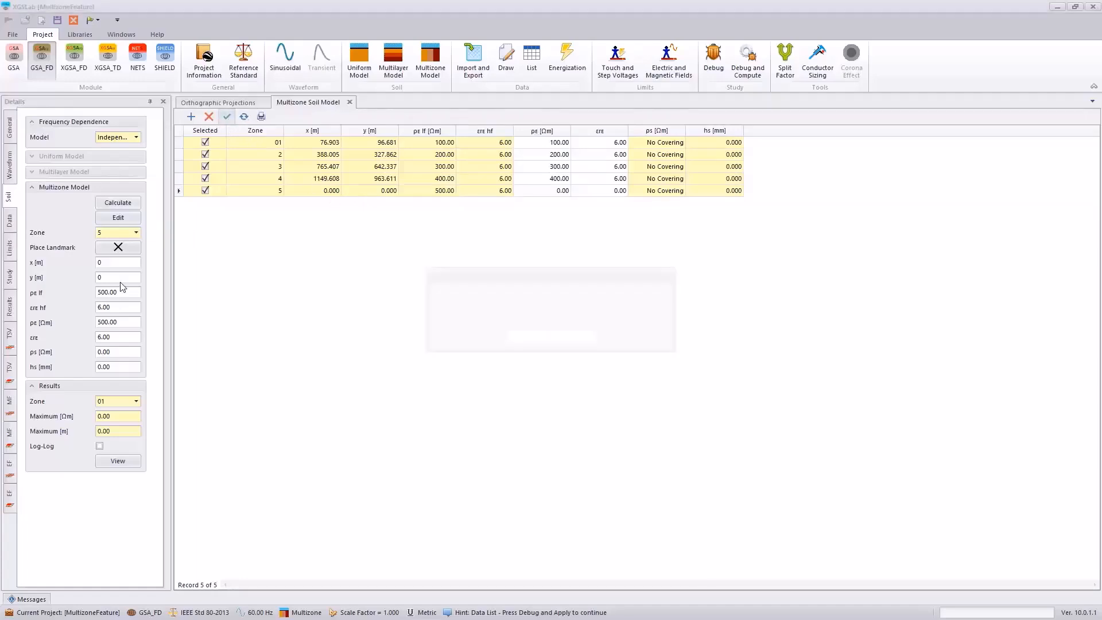
{"action": "left_click", "coordinate": [527, 338]}
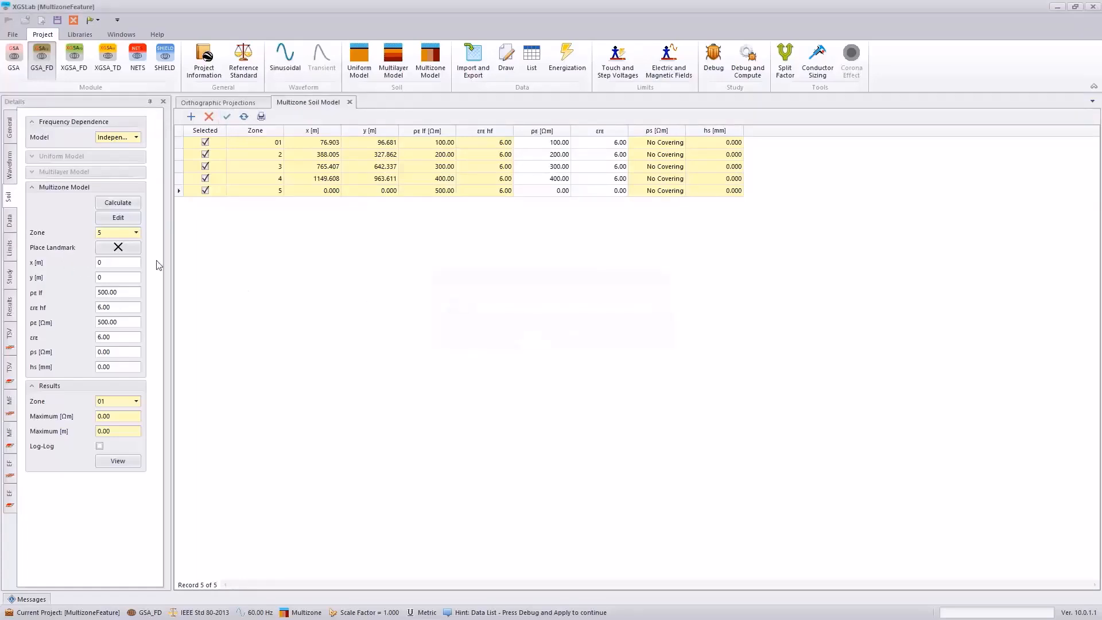
{"action": "left_click", "coordinate": [116, 251]}
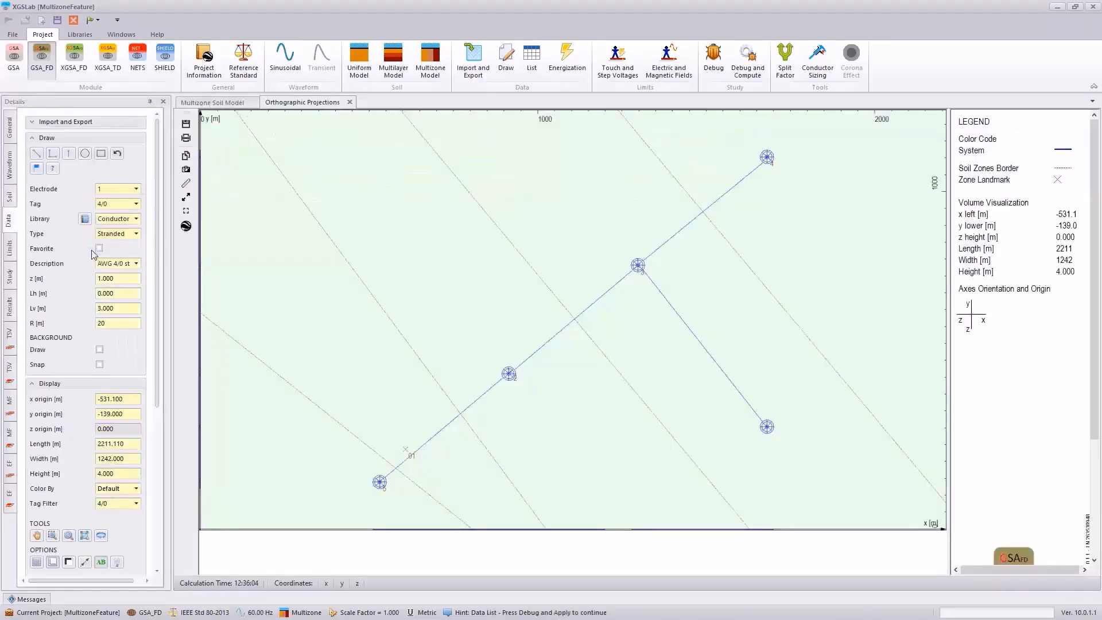
{"action": "left_click", "coordinate": [768, 425]}
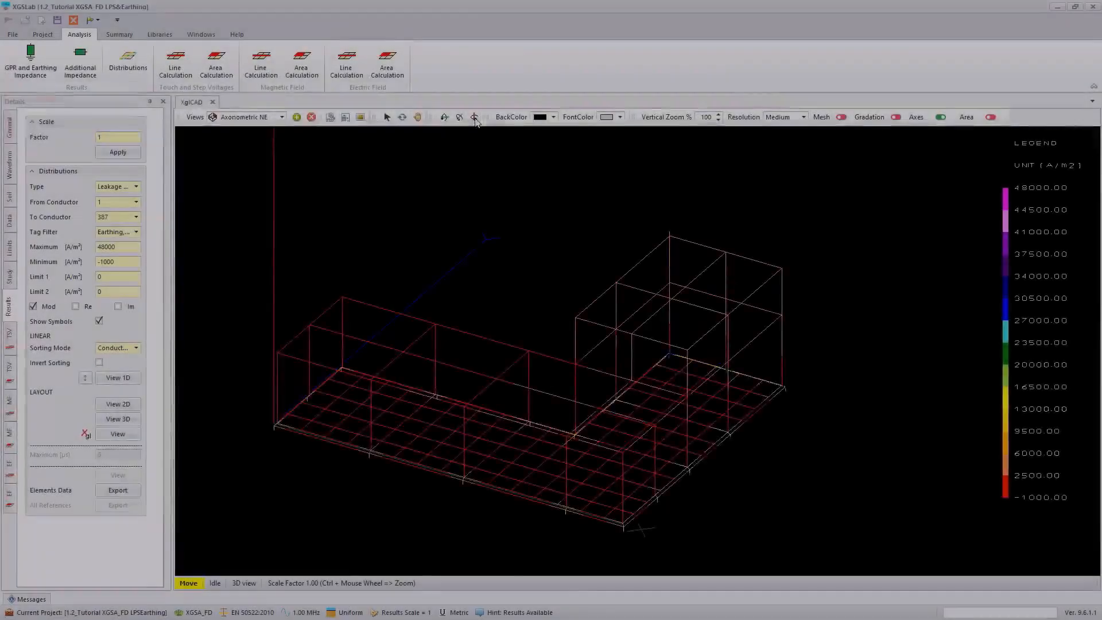
Step: Rotate the 3D leakage distribution of the LPS and earthing model about the Z axis
{"action": "left_click", "coordinate": [475, 119]}
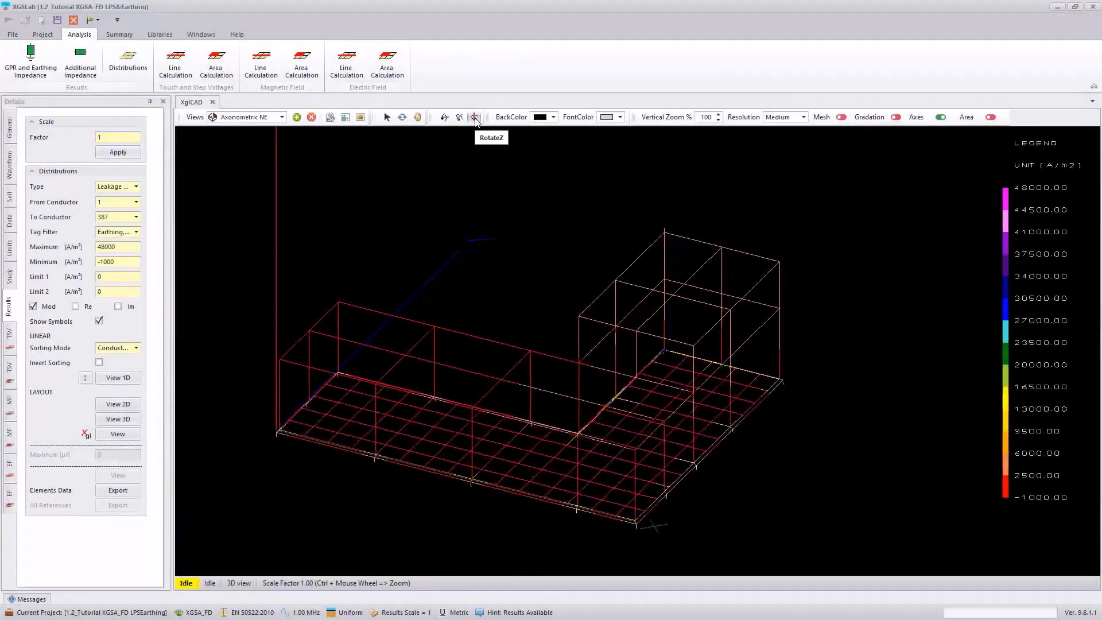